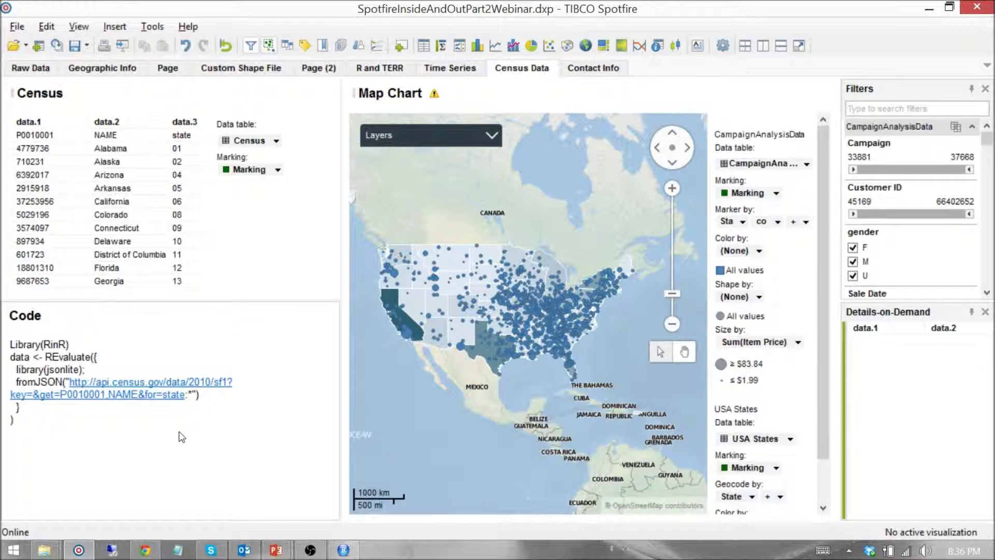
Step: Load the CensusApiPOCJSONliteTerr data function from the library into Register Data Functions
{"action": "left_click_drag", "start_coordinate": [180, 437], "coordinate": [75, 419]}
{"action": "left_click", "coordinate": [143, 27]}
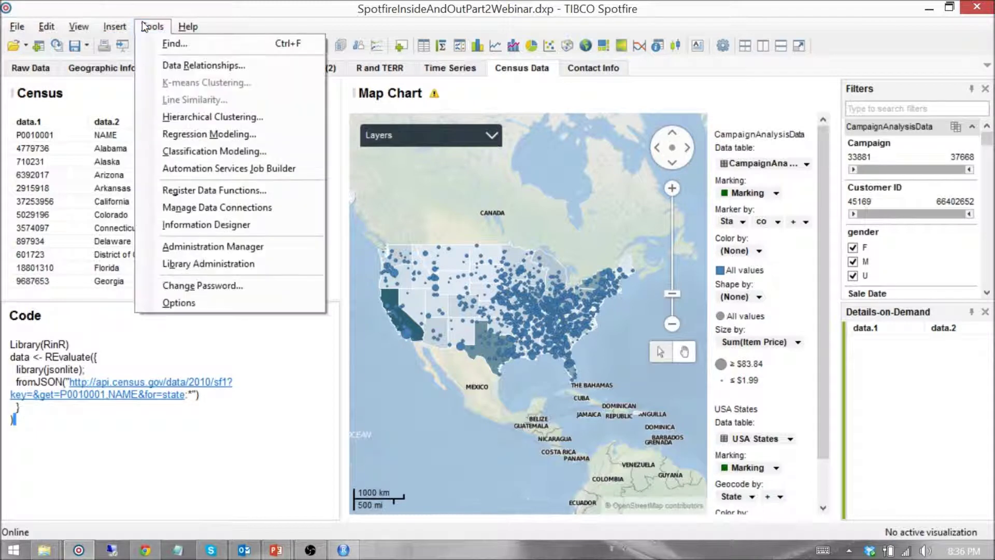
{"action": "left_click", "coordinate": [230, 191]}
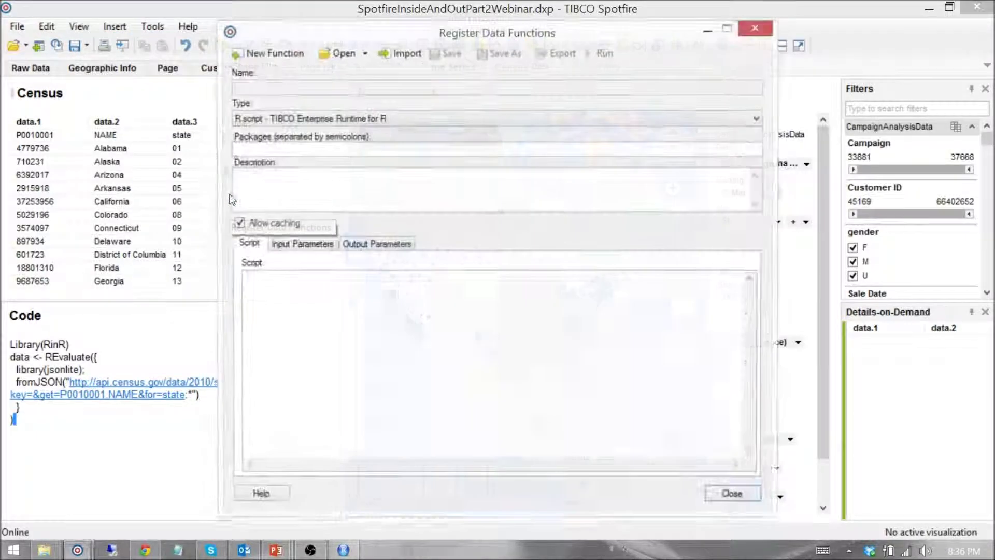
{"action": "left_click", "coordinate": [346, 54]}
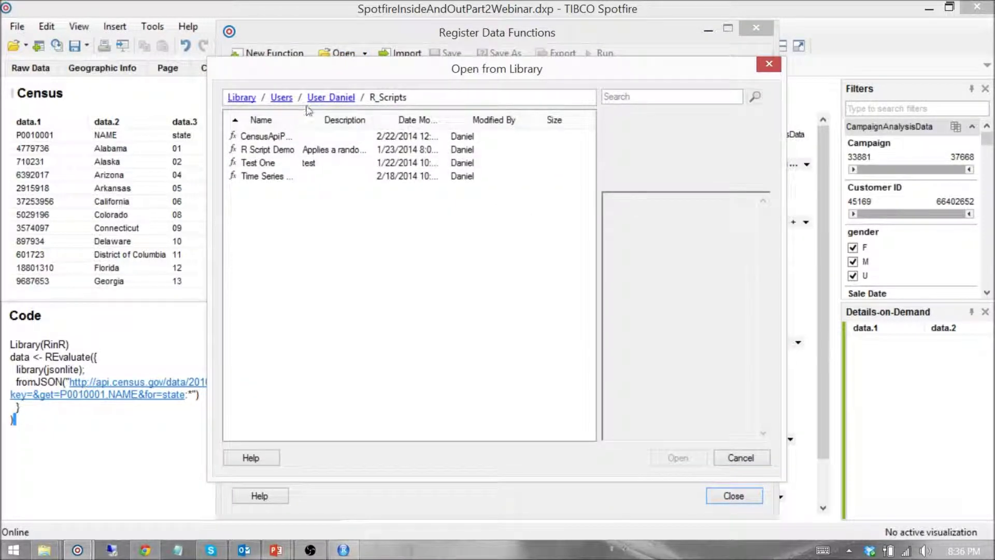
{"action": "left_click_drag", "start_coordinate": [302, 120], "coordinate": [386, 118]}
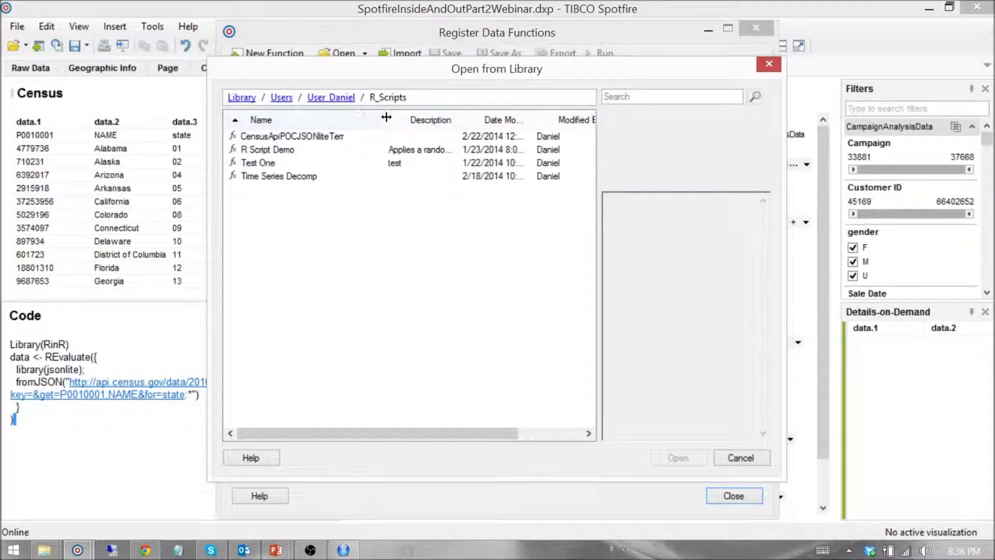
{"action": "left_click", "coordinate": [294, 137]}
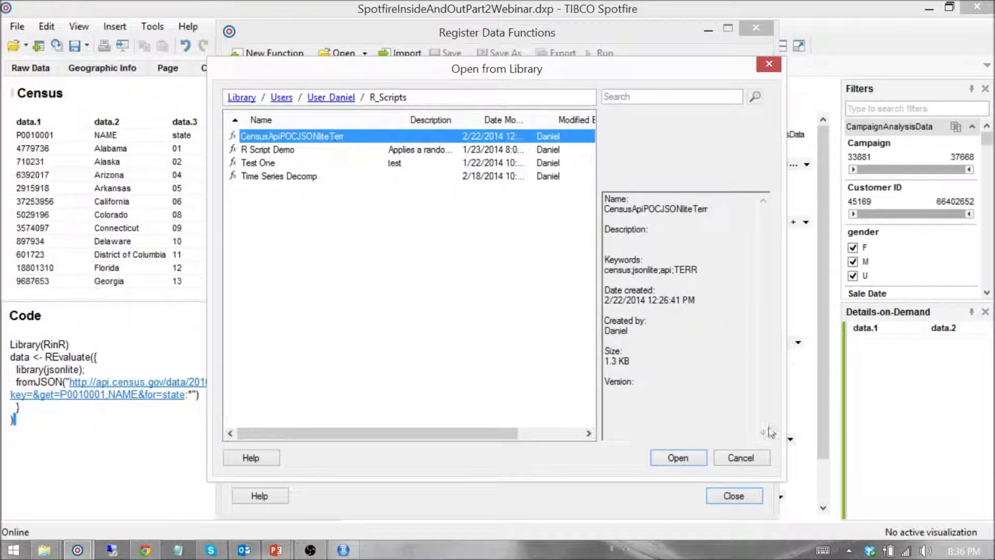
{"action": "left_click", "coordinate": [676, 456]}
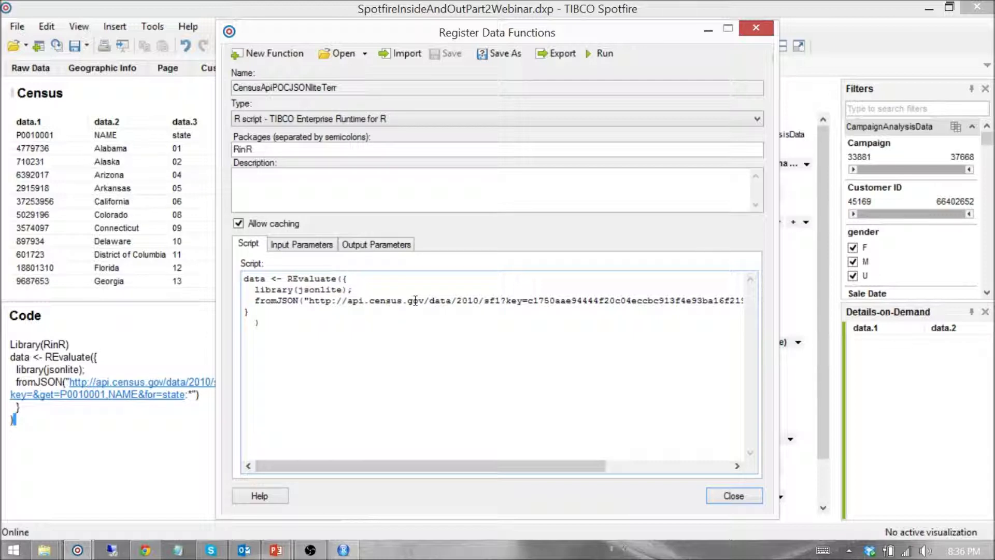
{"action": "left_click", "coordinate": [254, 149]}
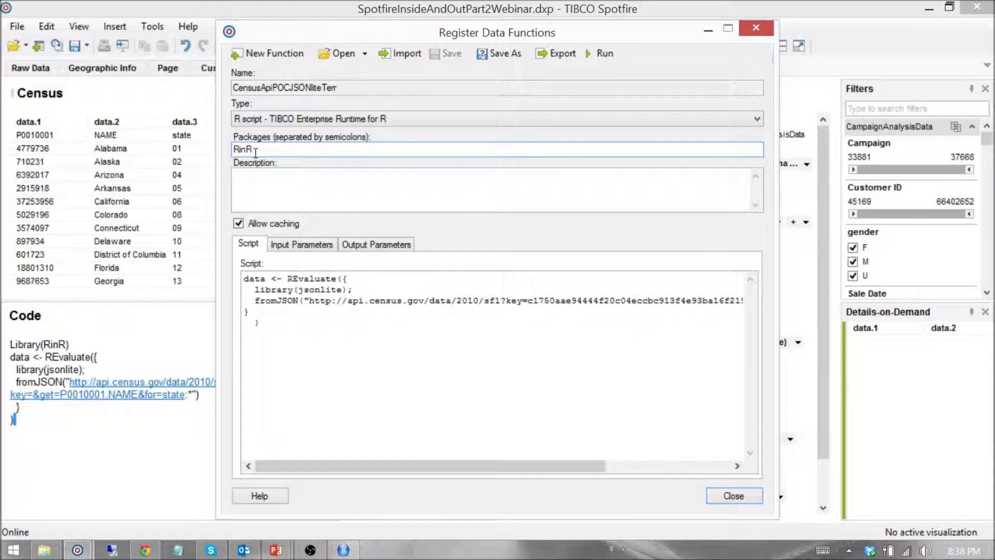
{"action": "left_click_drag", "start_coordinate": [254, 149], "coordinate": [230, 145]}
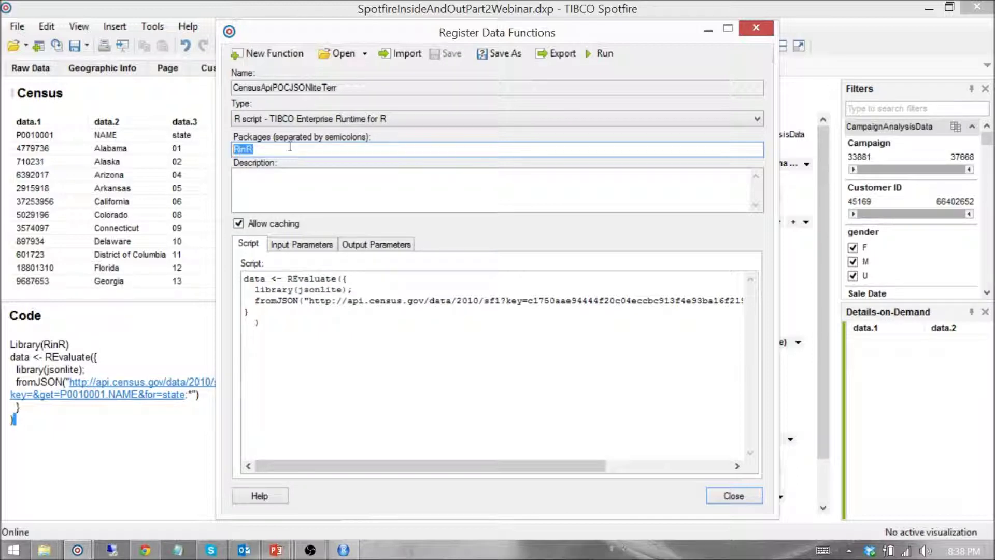
{"action": "left_click", "coordinate": [291, 147]}
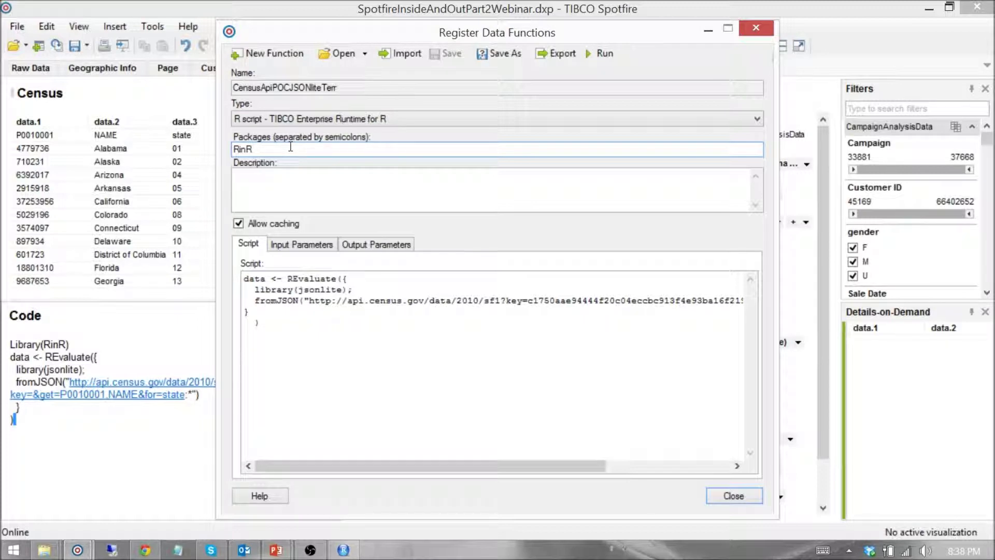
{"action": "left_click", "coordinate": [296, 280]}
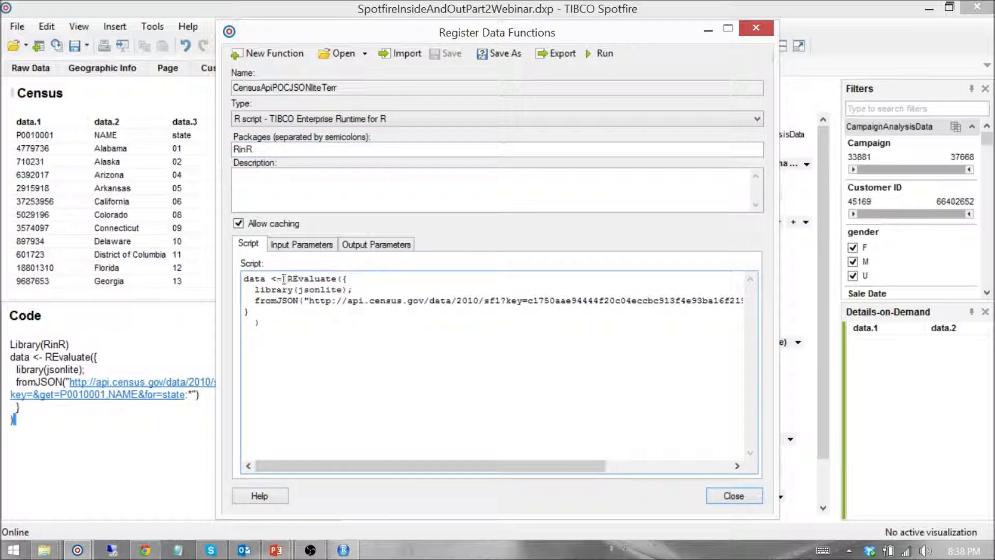
{"action": "left_click_drag", "start_coordinate": [287, 279], "coordinate": [333, 276]}
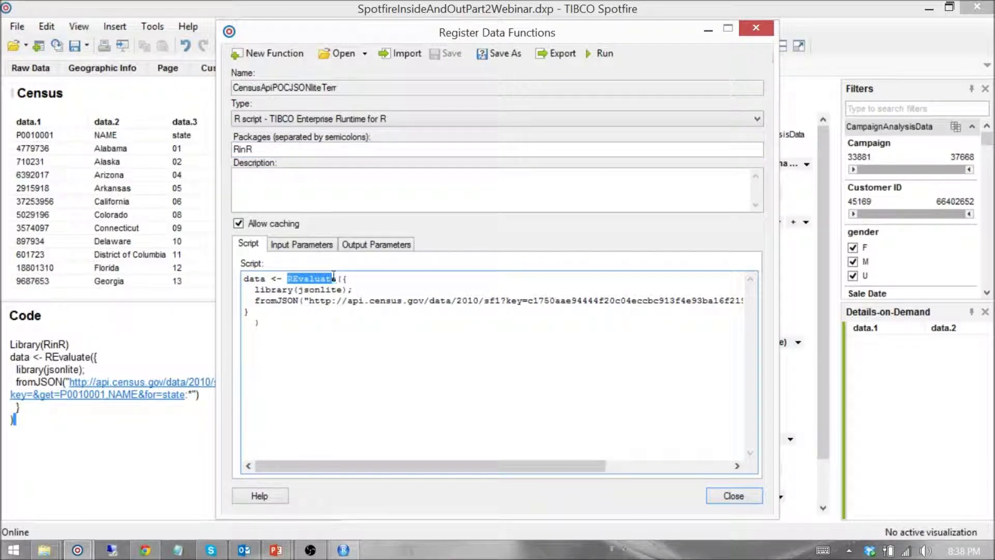
{"action": "left_click", "coordinate": [344, 278]}
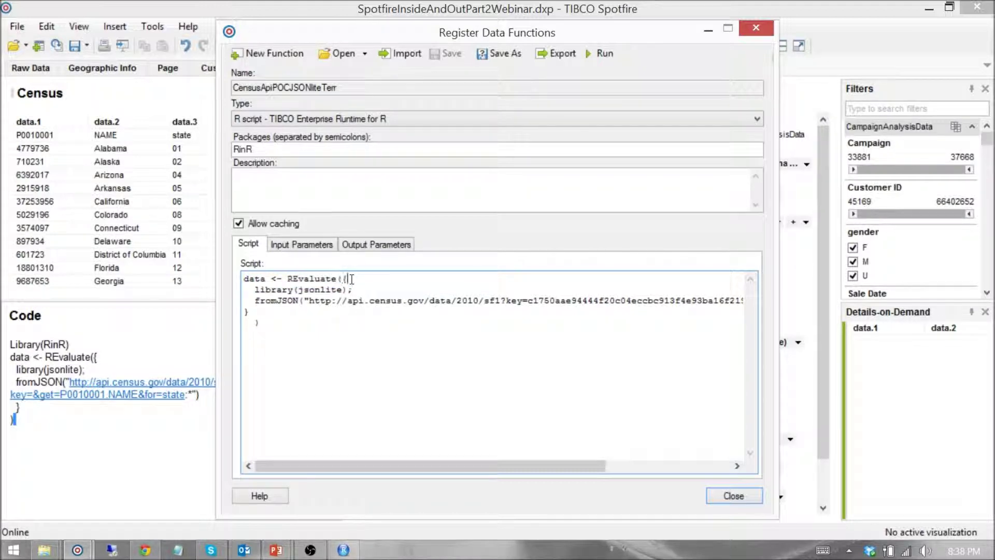
{"action": "left_click_drag", "start_coordinate": [255, 289], "coordinate": [244, 310]}
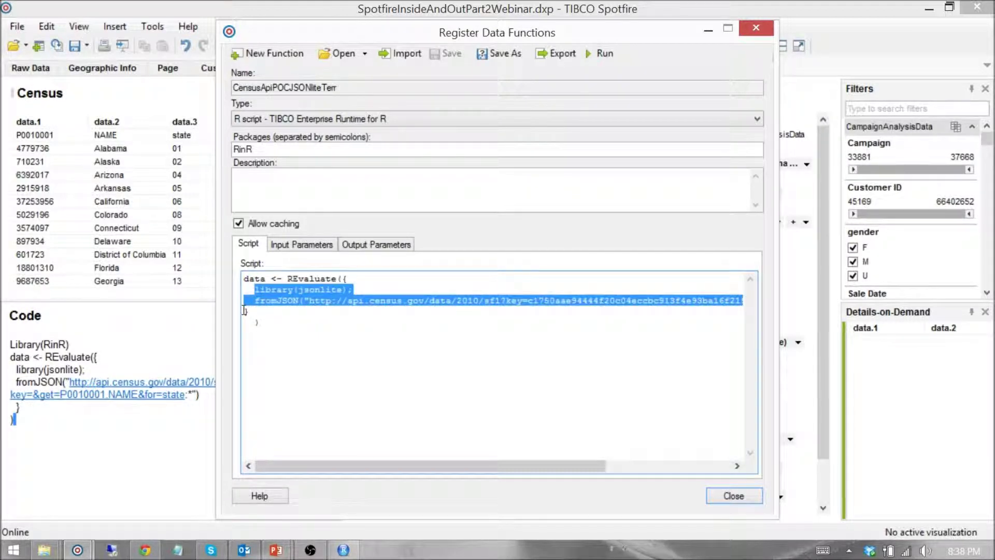
{"action": "left_click", "coordinate": [302, 318]}
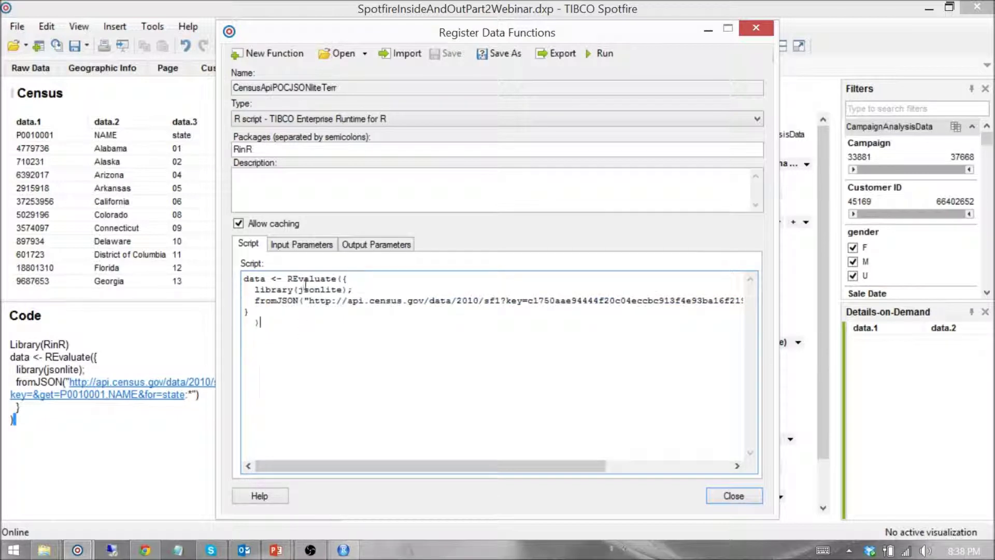
{"action": "left_click_drag", "start_coordinate": [271, 279], "coordinate": [236, 280]}
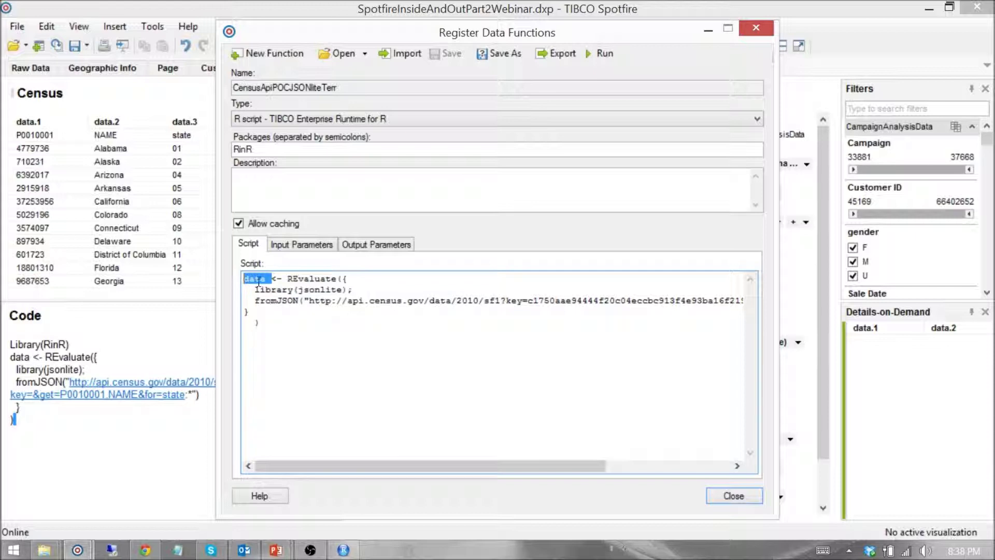
{"action": "left_click_drag", "start_coordinate": [256, 288], "coordinate": [363, 284]}
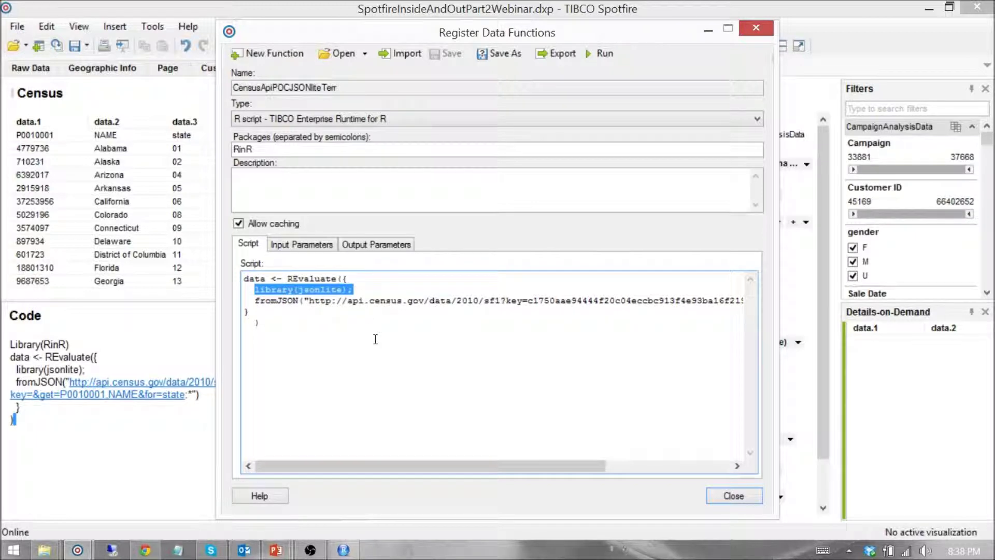
{"action": "left_click", "coordinate": [337, 289]}
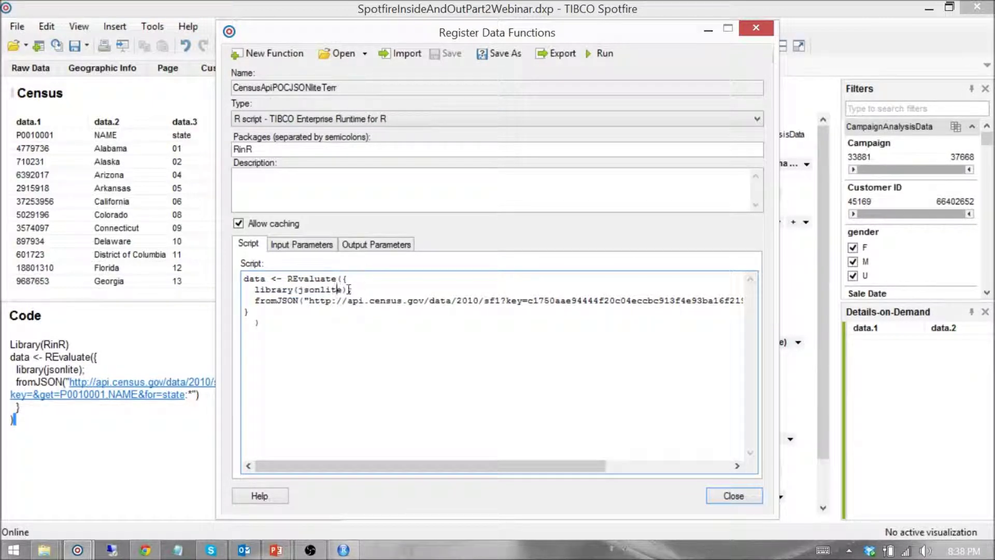
{"action": "left_click", "coordinate": [353, 289]}
{"action": "key", "text": "BackSpace"}
{"action": "type", "text": ","}
{"action": "key", "text": "BackSpace"}
{"action": "type", "text": ";"}
{"action": "left_click_drag", "start_coordinate": [255, 301], "coordinate": [299, 301]}
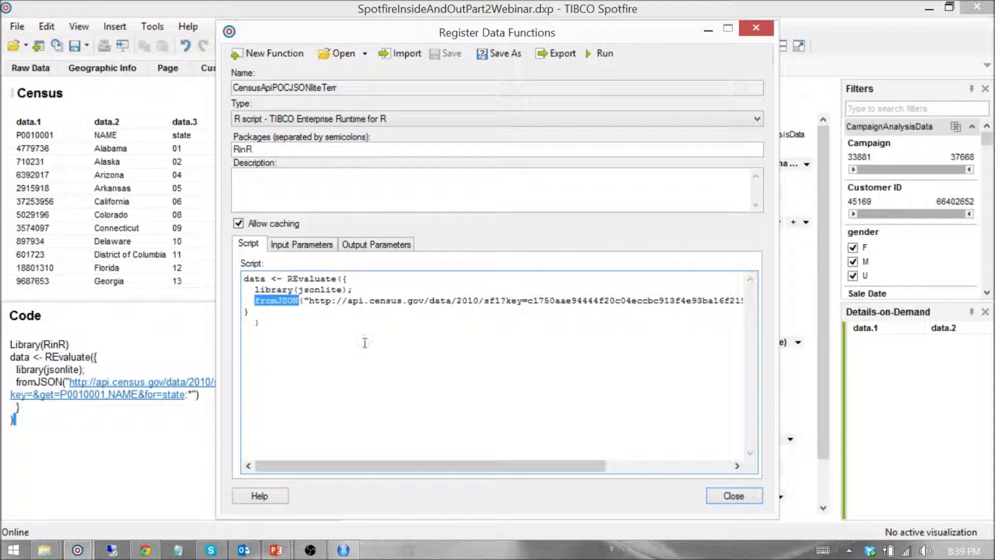
{"action": "left_click", "coordinate": [260, 320]}
{"action": "left_click", "coordinate": [311, 304]}
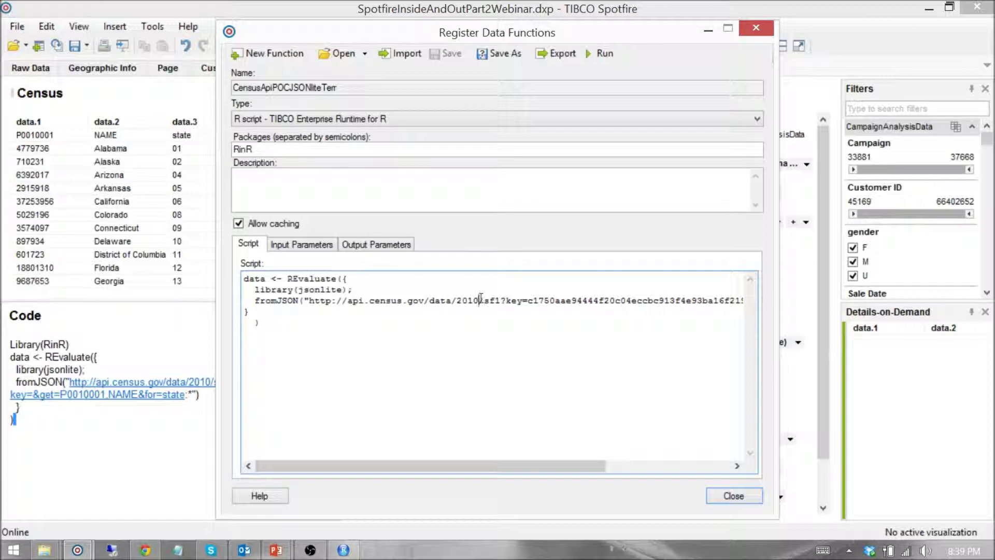
{"action": "left_click_drag", "start_coordinate": [482, 300], "coordinate": [306, 302]}
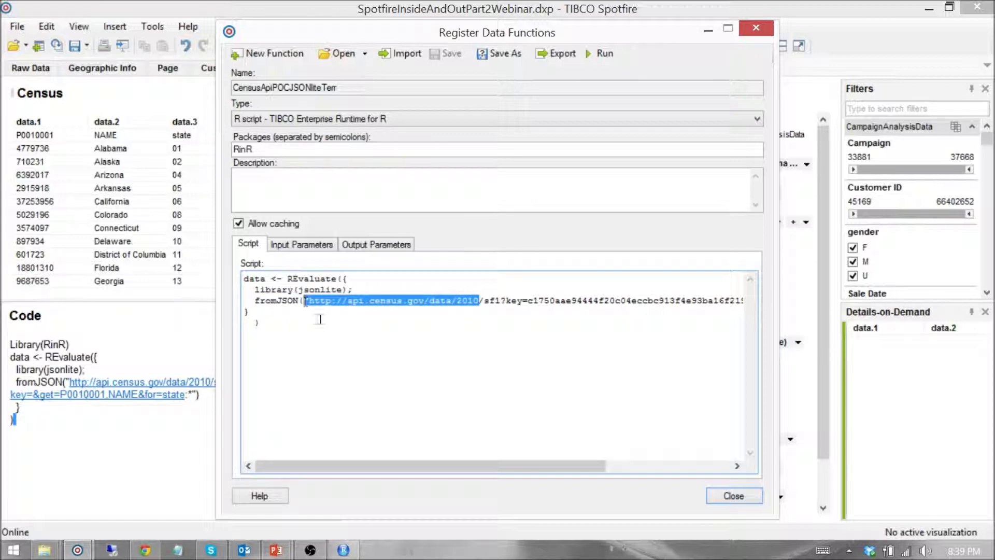
{"action": "left_click", "coordinate": [318, 321]}
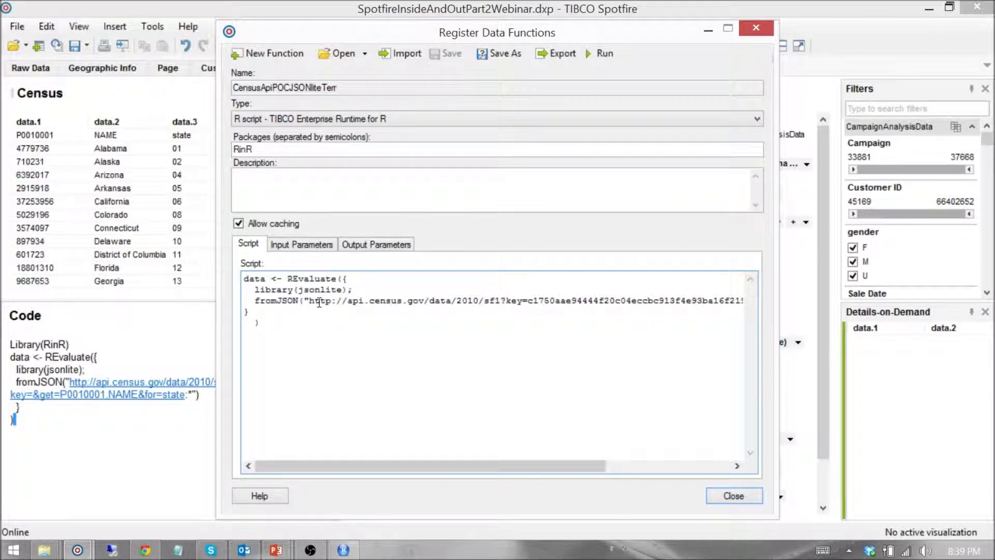
{"action": "left_click", "coordinate": [319, 303]}
{"action": "left_click_drag", "start_coordinate": [252, 302], "coordinate": [290, 313]}
{"action": "left_click", "coordinate": [289, 314]}
{"action": "left_click_drag", "start_coordinate": [269, 278], "coordinate": [234, 280]}
{"action": "left_click", "coordinate": [300, 321]}
Step: Review the function's input parameters, then return to its REvaluate R script
{"action": "left_click", "coordinate": [300, 243]}
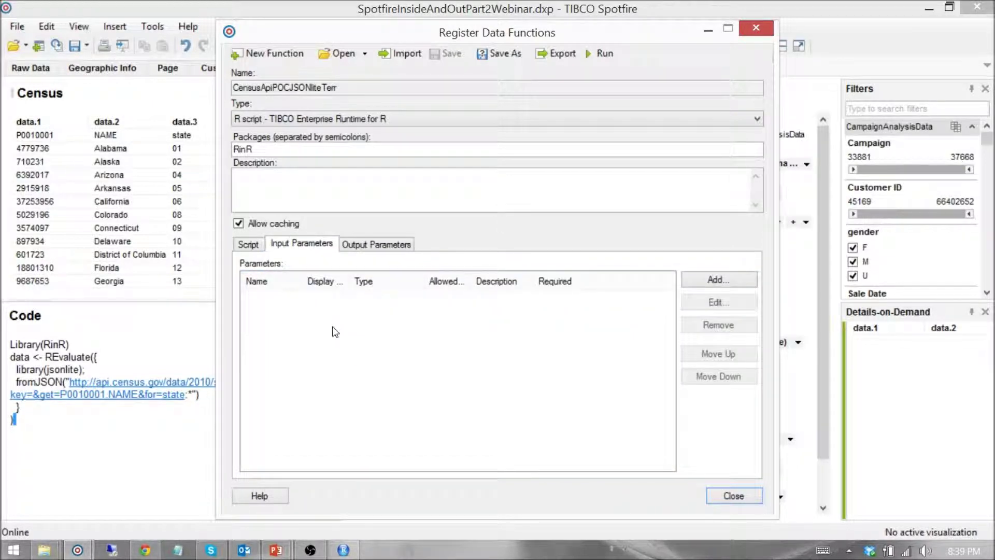
{"action": "left_click", "coordinate": [257, 247]}
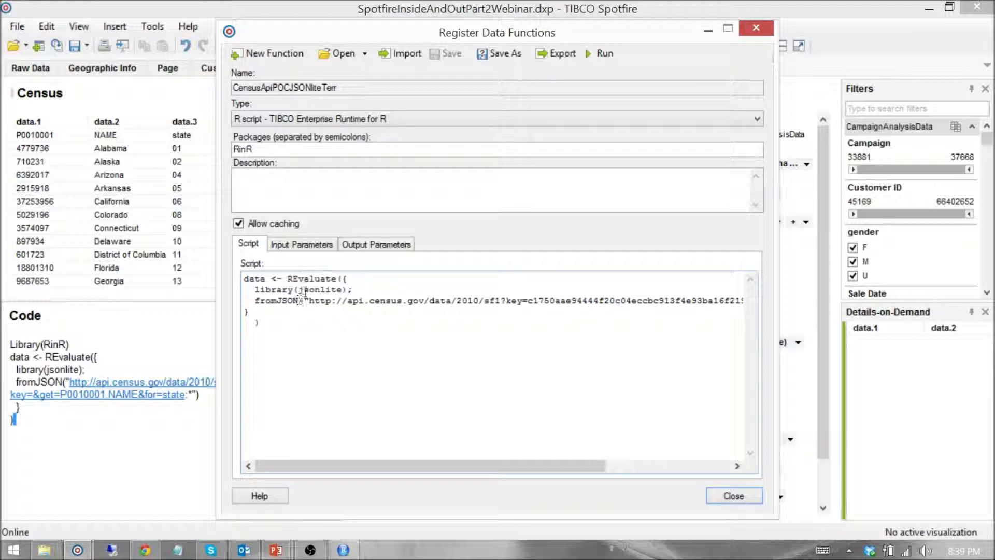
{"action": "left_click", "coordinate": [305, 248]}
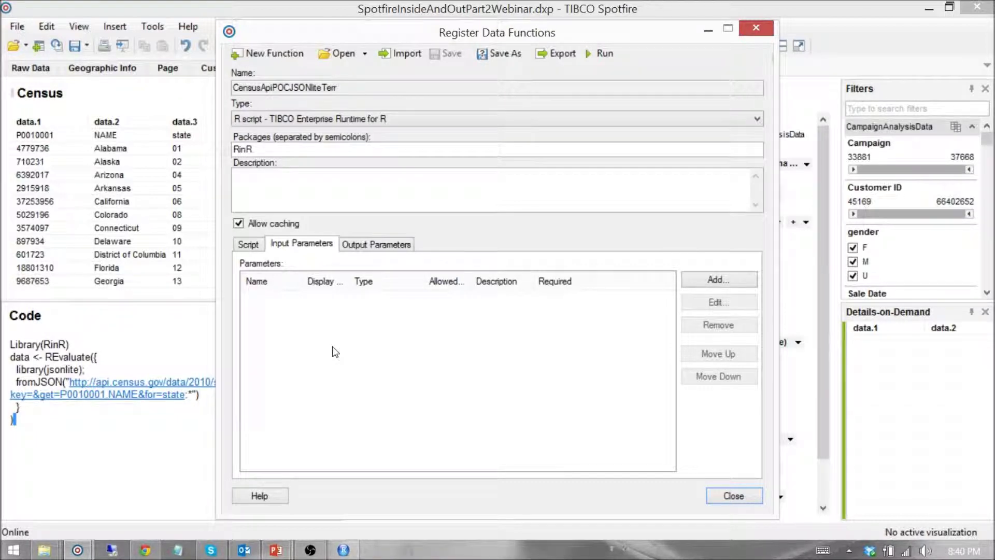
{"action": "left_click", "coordinate": [249, 243]}
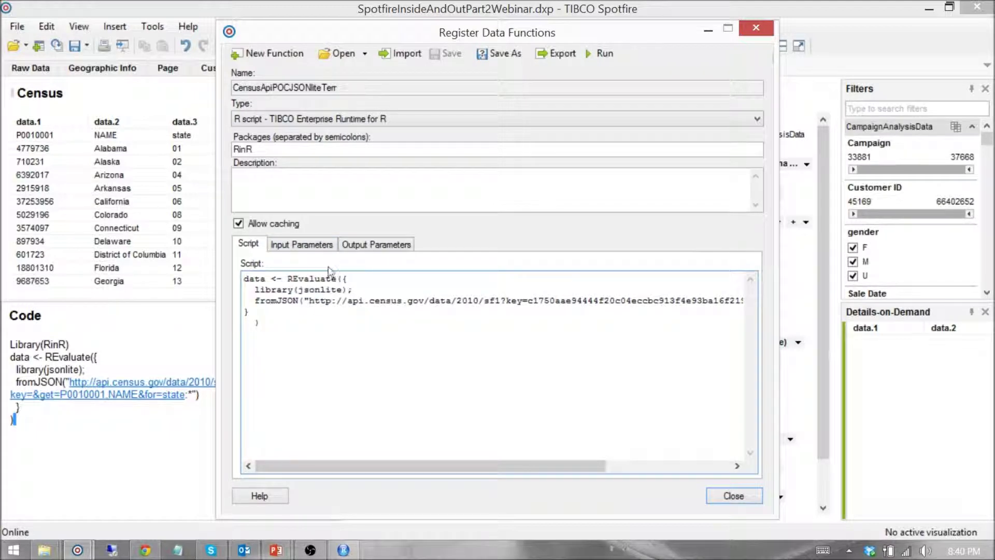
Step: Inspect the 'data' output parameter and locate the data variable in the R script
{"action": "left_click", "coordinate": [389, 249]}
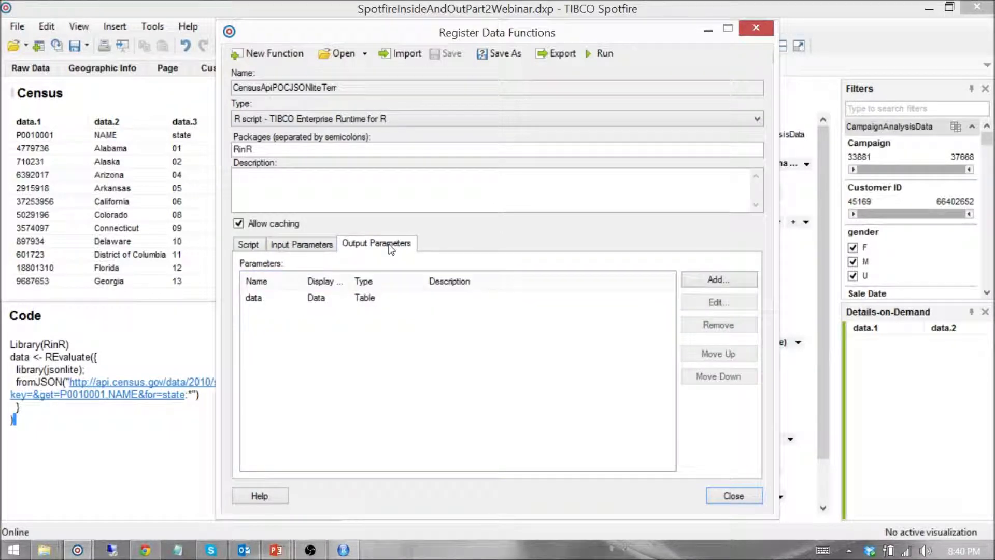
{"action": "left_click", "coordinate": [286, 300]}
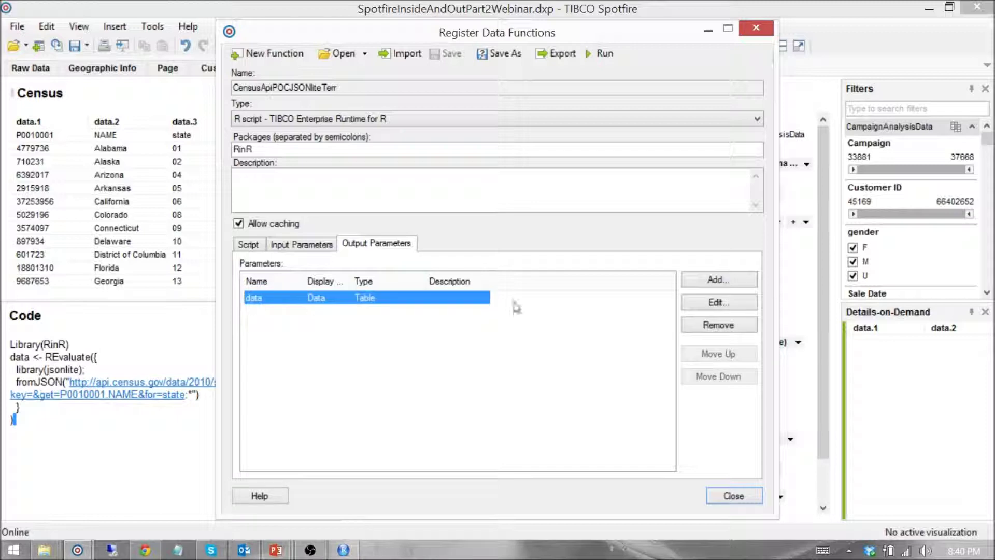
{"action": "left_click", "coordinate": [723, 306]}
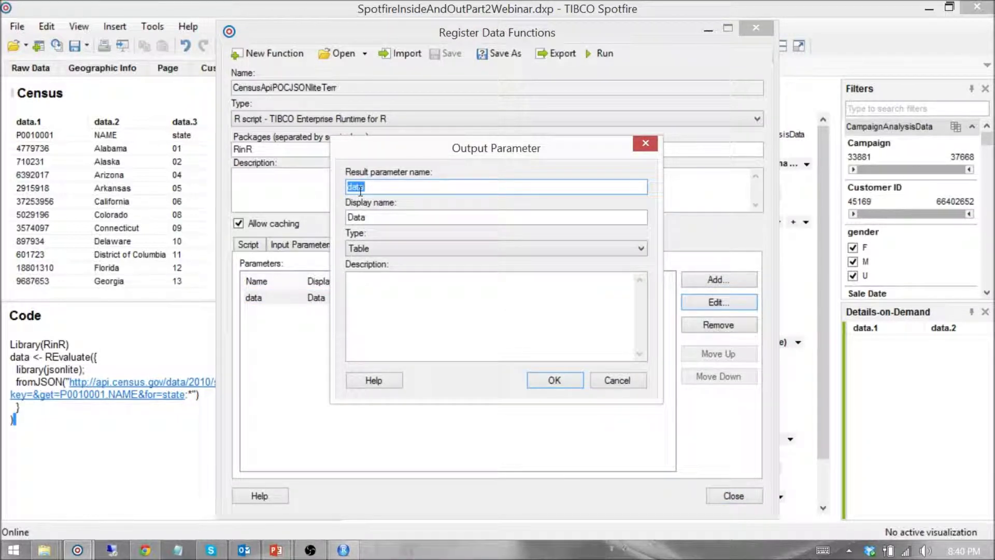
{"action": "left_click", "coordinate": [629, 375]}
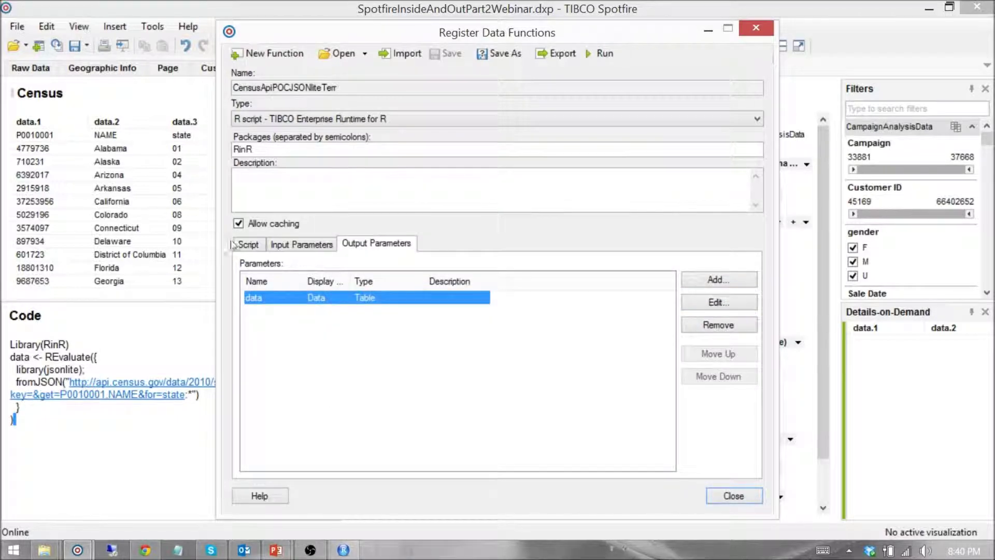
{"action": "left_click", "coordinate": [248, 244]}
{"action": "left_click_drag", "start_coordinate": [265, 280], "coordinate": [219, 279]}
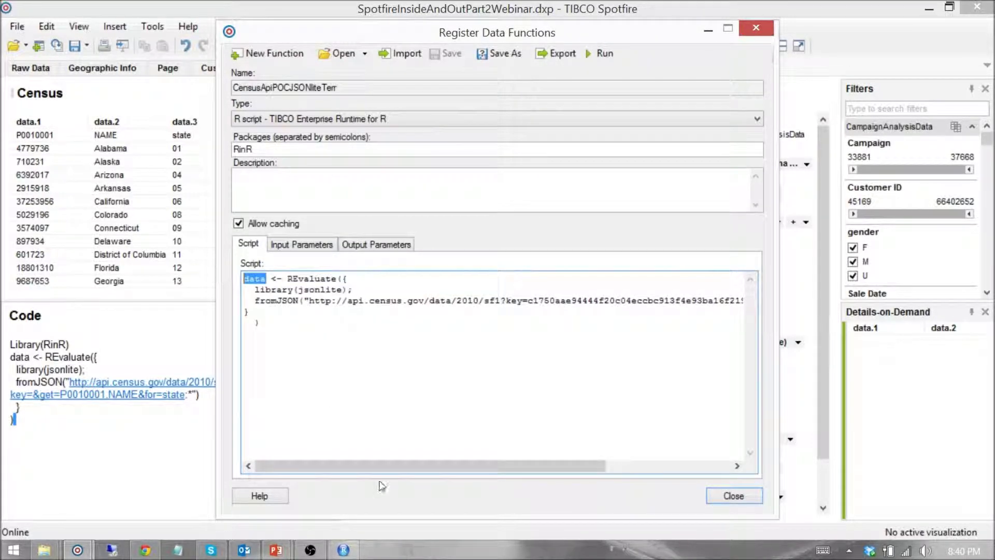
{"action": "left_click", "coordinate": [260, 277]}
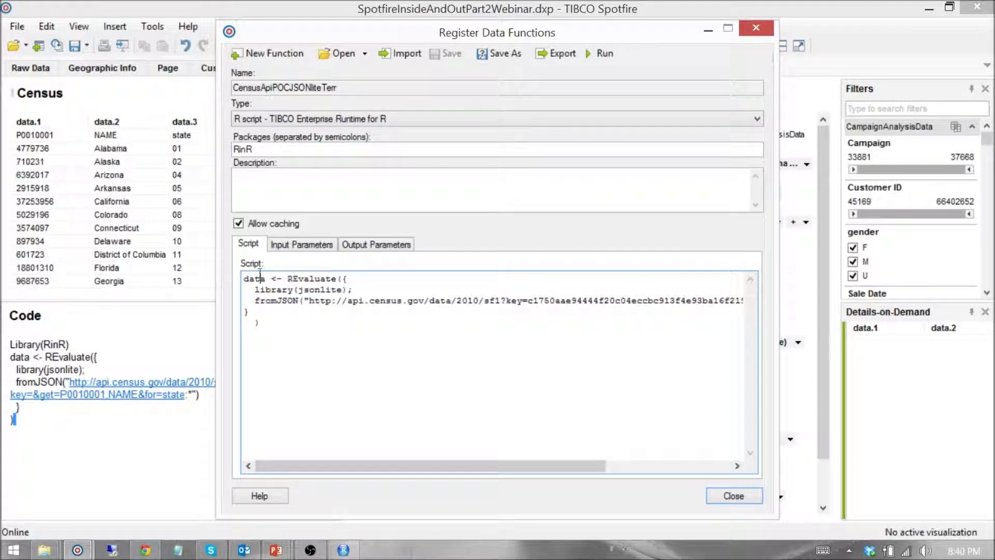
Step: Keep the 'data' output type as Table and check the script's fromJSON call
{"action": "left_click", "coordinate": [377, 244]}
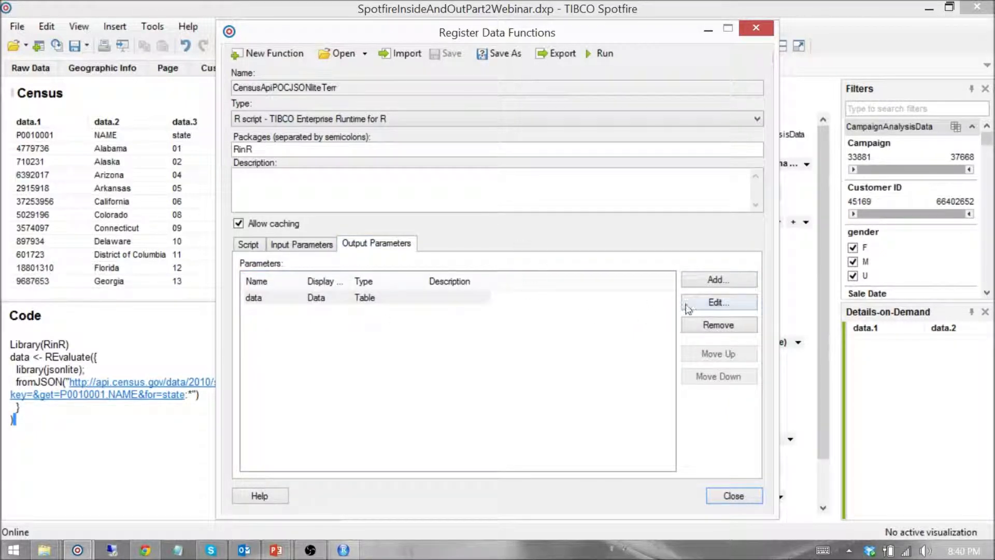
{"action": "left_click", "coordinate": [738, 303]}
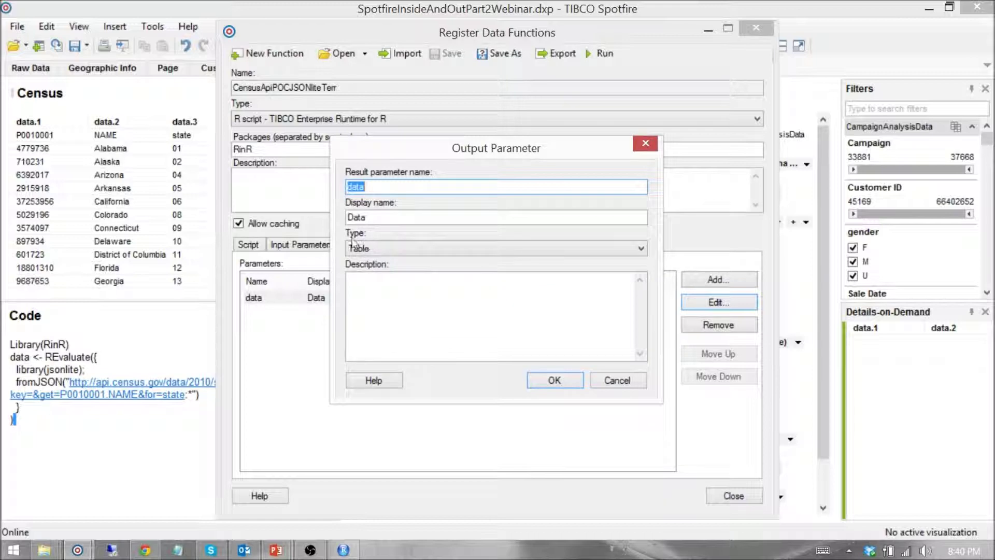
{"action": "left_click", "coordinate": [387, 248]}
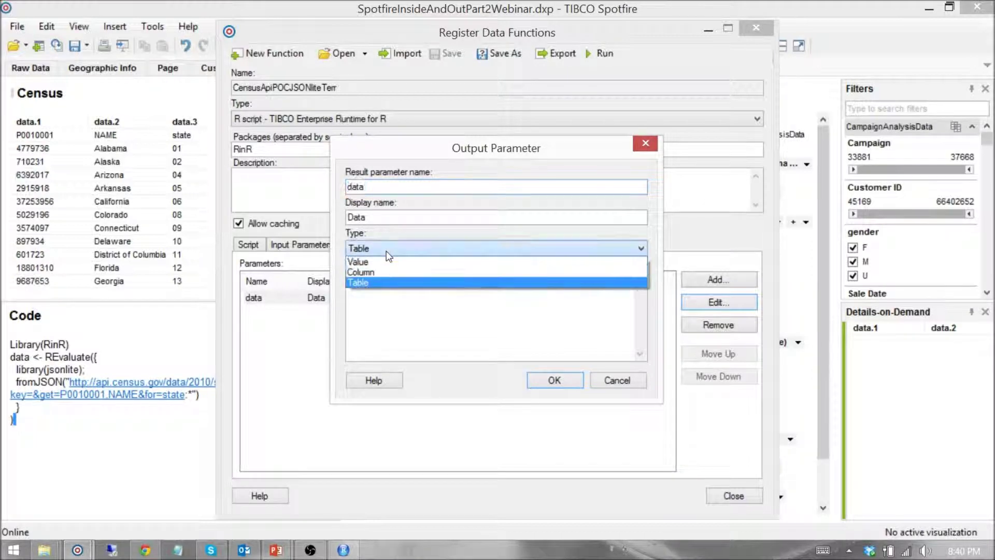
{"action": "left_click", "coordinate": [381, 284]}
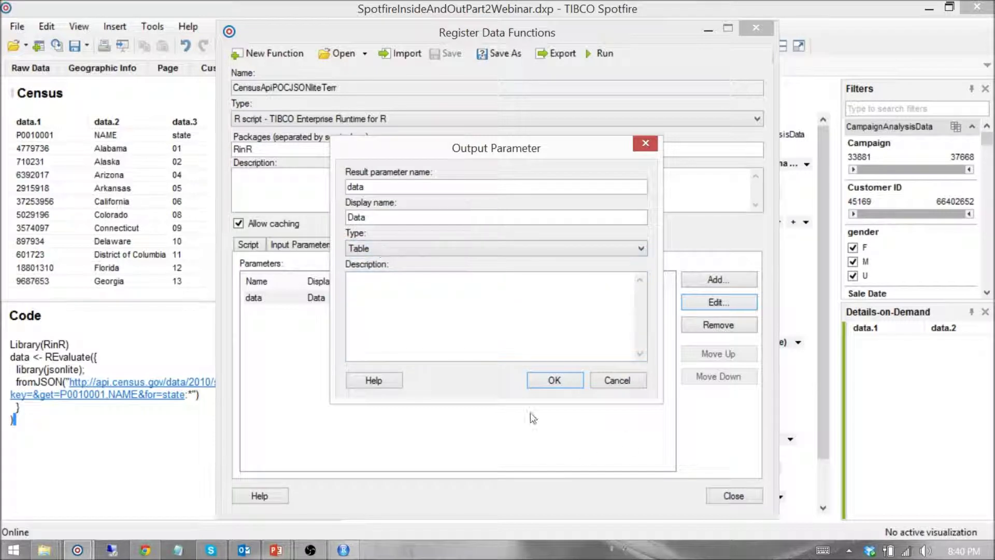
{"action": "left_click", "coordinate": [550, 383]}
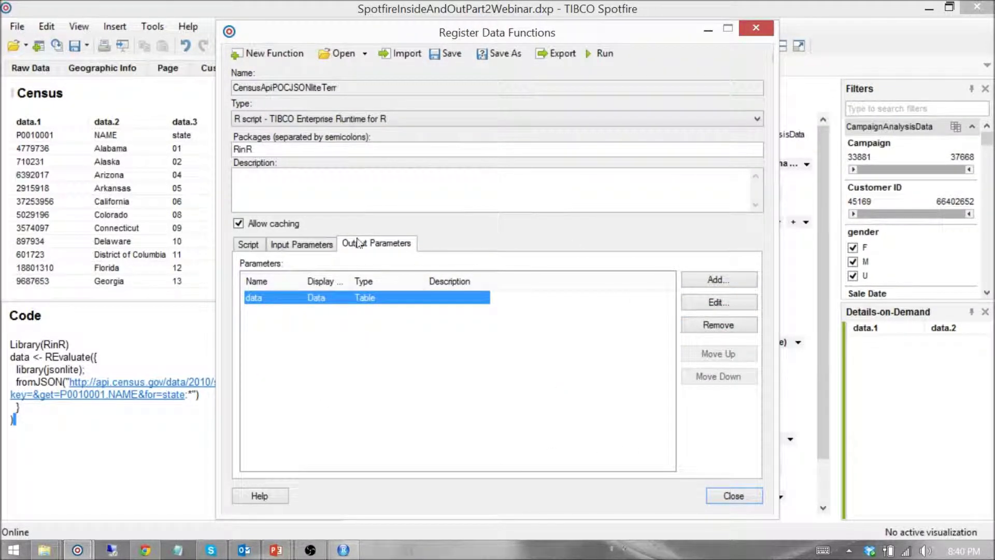
{"action": "left_click", "coordinate": [248, 244]}
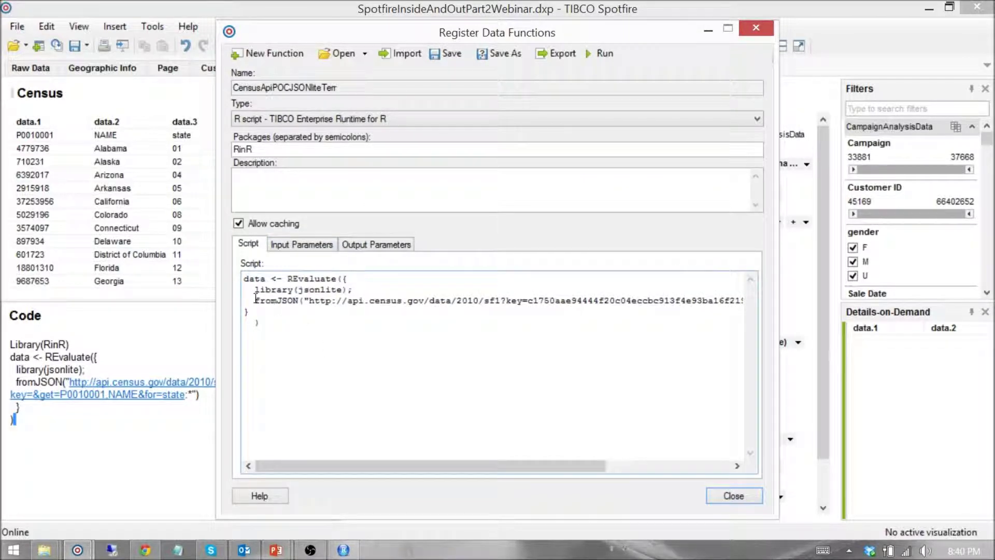
{"action": "left_click_drag", "start_coordinate": [255, 299], "coordinate": [338, 310]}
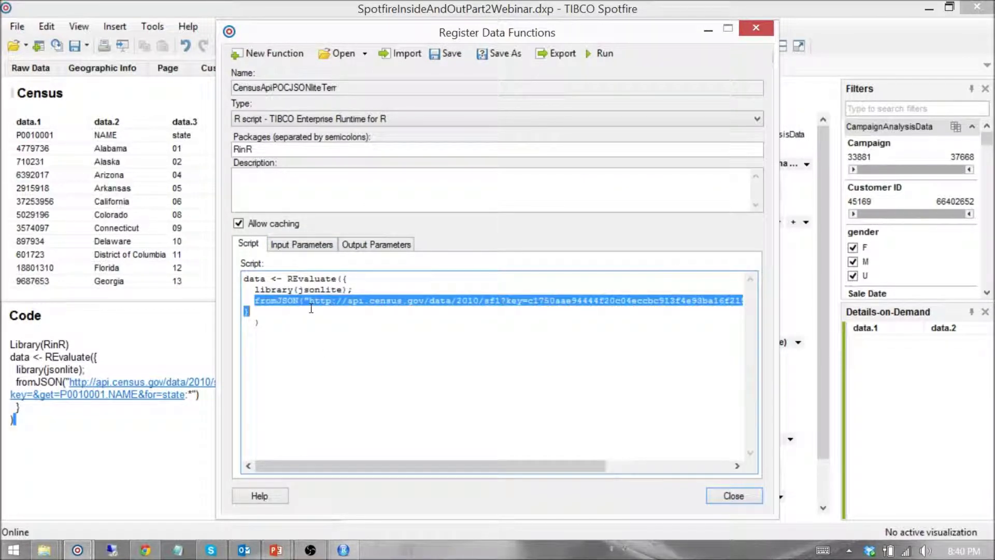
{"action": "left_click", "coordinate": [377, 244]}
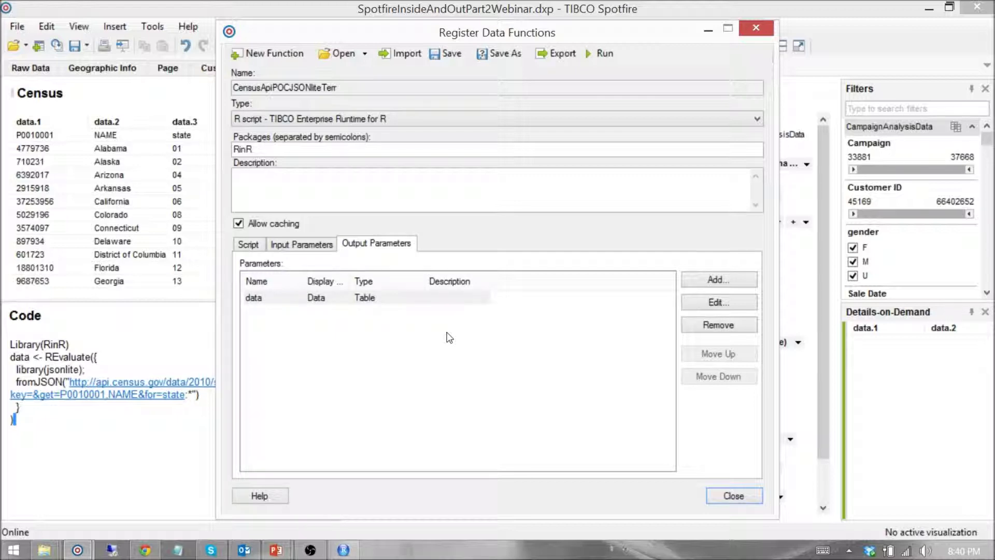
Step: Run the function, sending its output to a new data table named 'Census 2'
{"action": "left_click", "coordinate": [601, 53]}
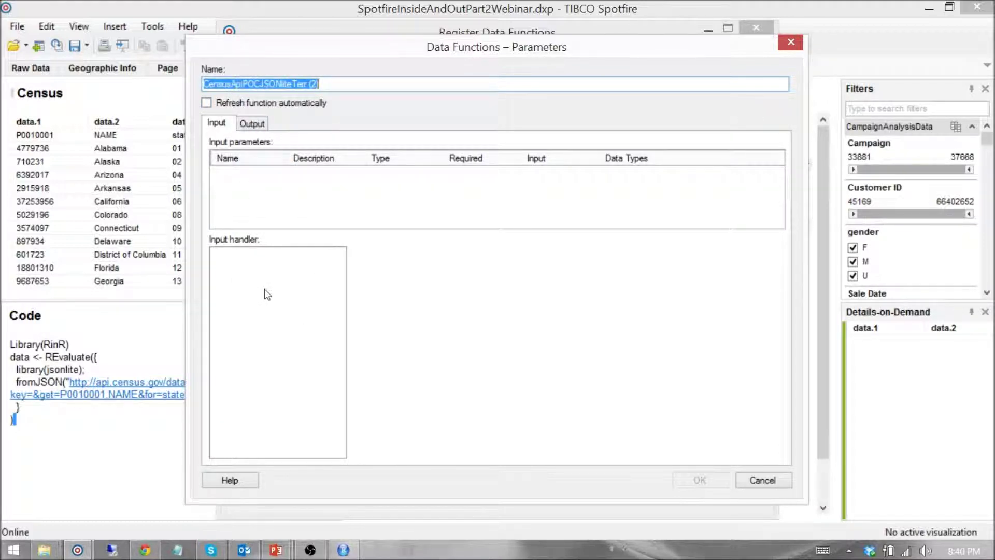
{"action": "left_click", "coordinate": [252, 125]}
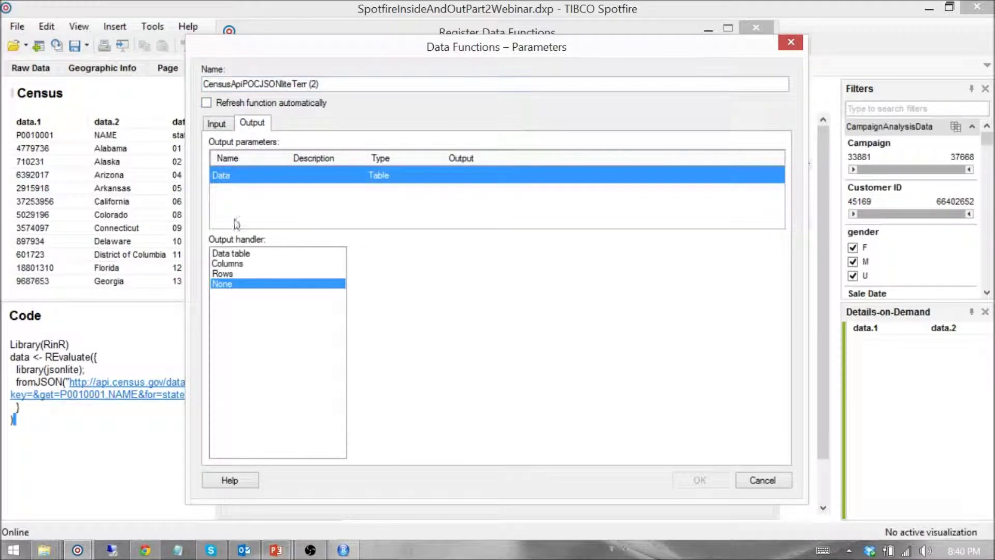
{"action": "left_click", "coordinate": [229, 254]}
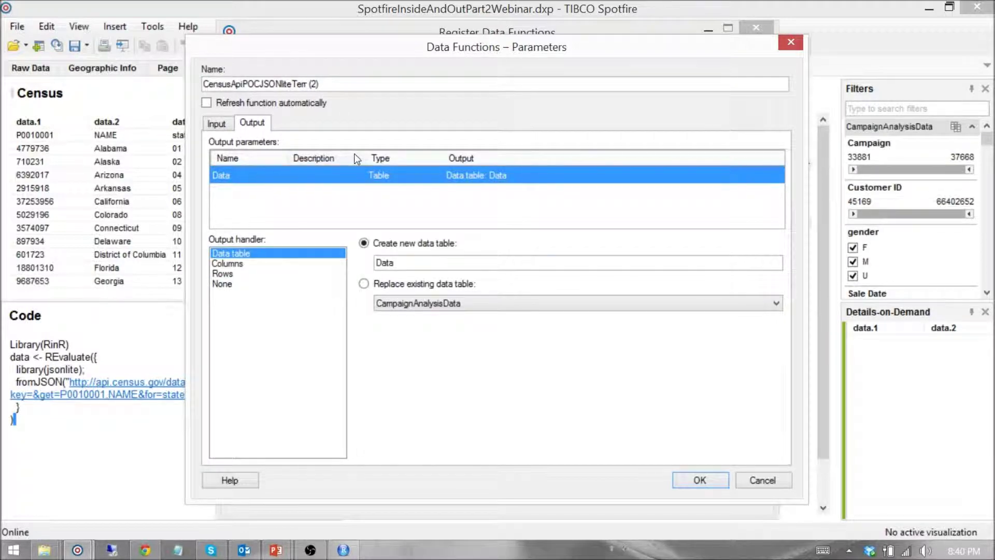
{"action": "left_click", "coordinate": [399, 262]}
{"action": "left_click_drag", "start_coordinate": [400, 262], "coordinate": [369, 263]}
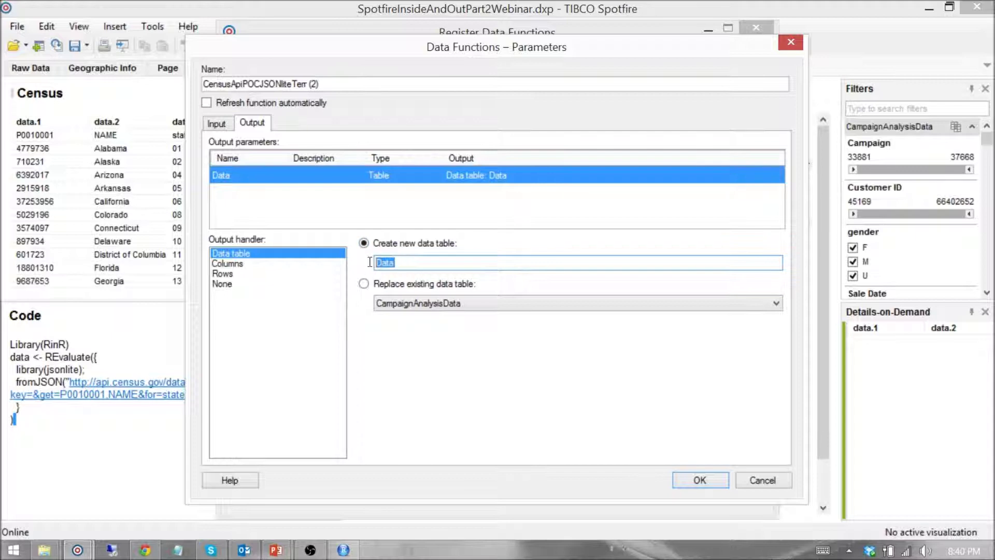
{"action": "type", "text": "Census Data"}
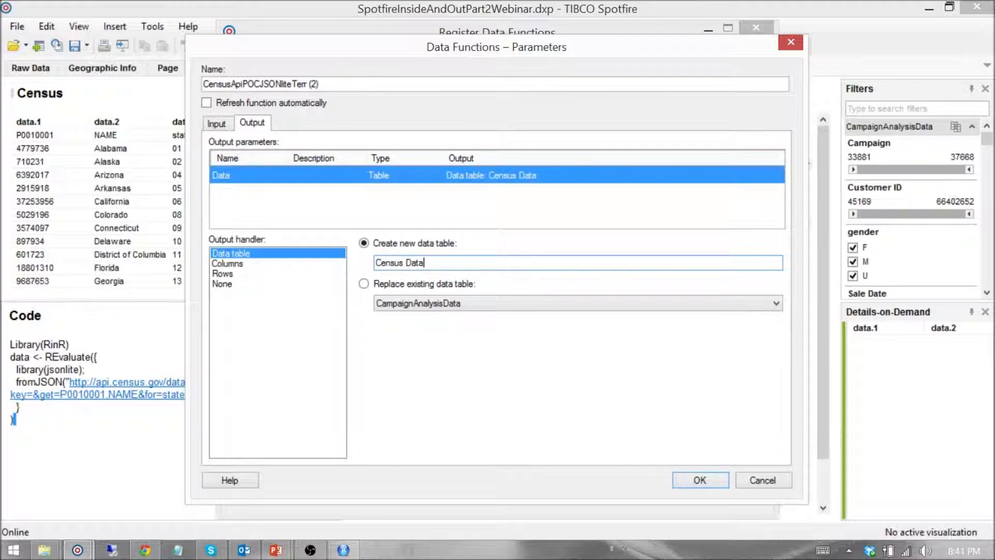
{"action": "key", "text": "BackSpace"}
{"action": "key", "text": "BackSpace"}
{"action": "key", "text": "BackSpace"}
{"action": "type", "text": "2"}
{"action": "left_click", "coordinate": [716, 478]}
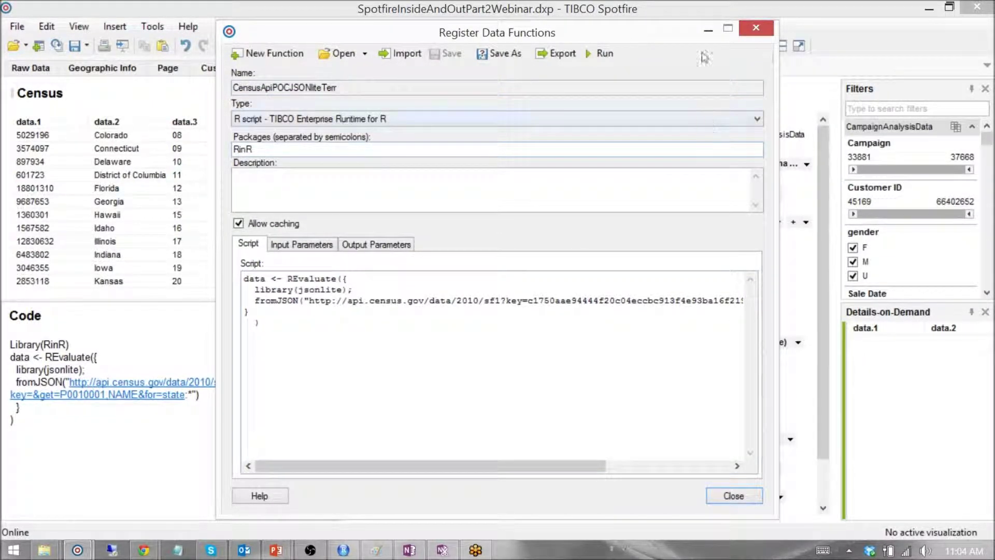
Step: Close the registration, add a new page, and place a table of Census 2 data on it
{"action": "left_click", "coordinate": [738, 492]}
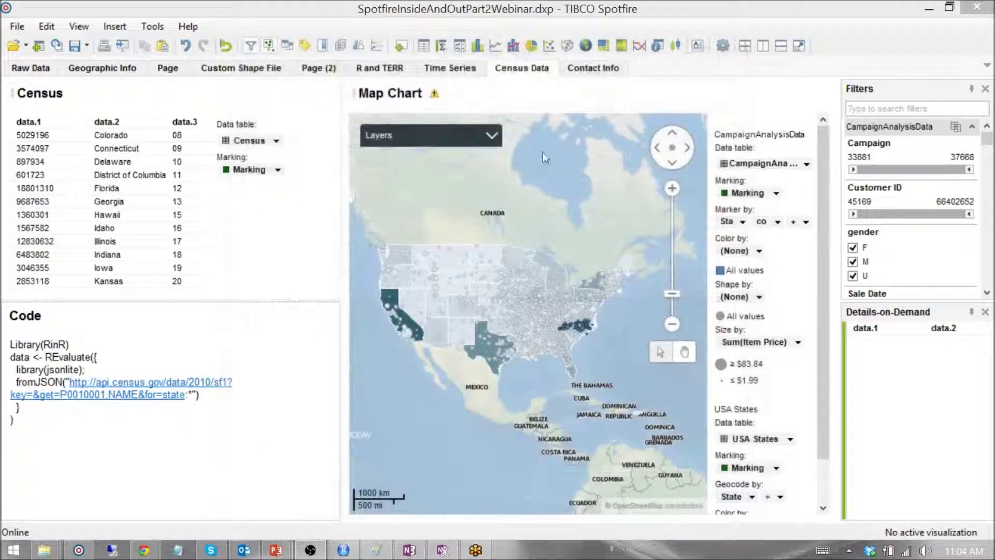
{"action": "left_click", "coordinate": [456, 70]}
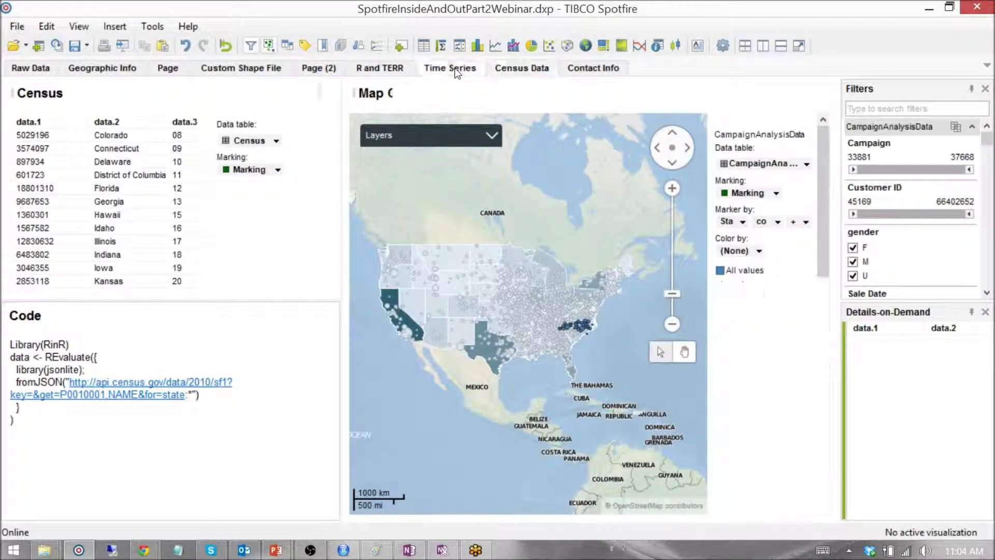
{"action": "right_click", "coordinate": [456, 73]}
{"action": "left_click", "coordinate": [487, 103]}
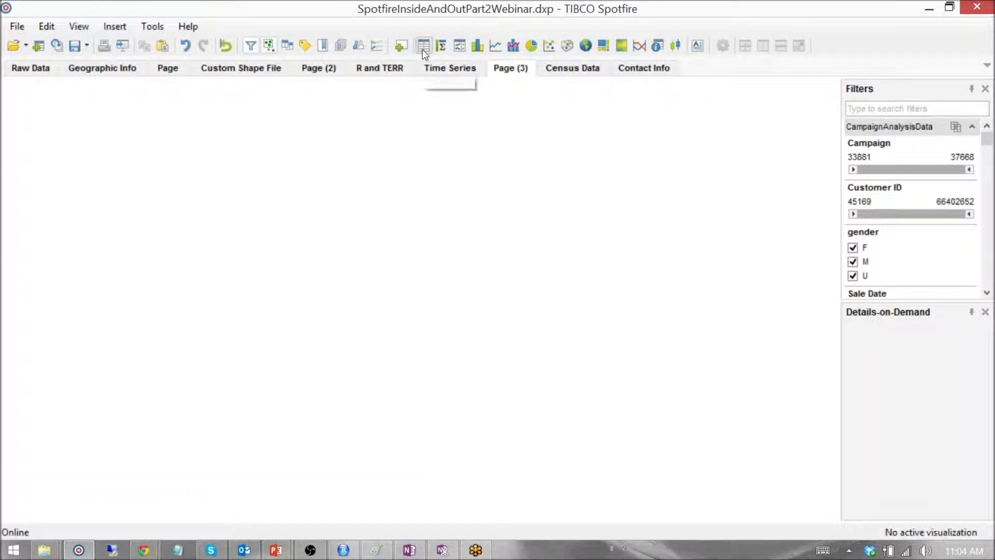
{"action": "left_click", "coordinate": [423, 49]}
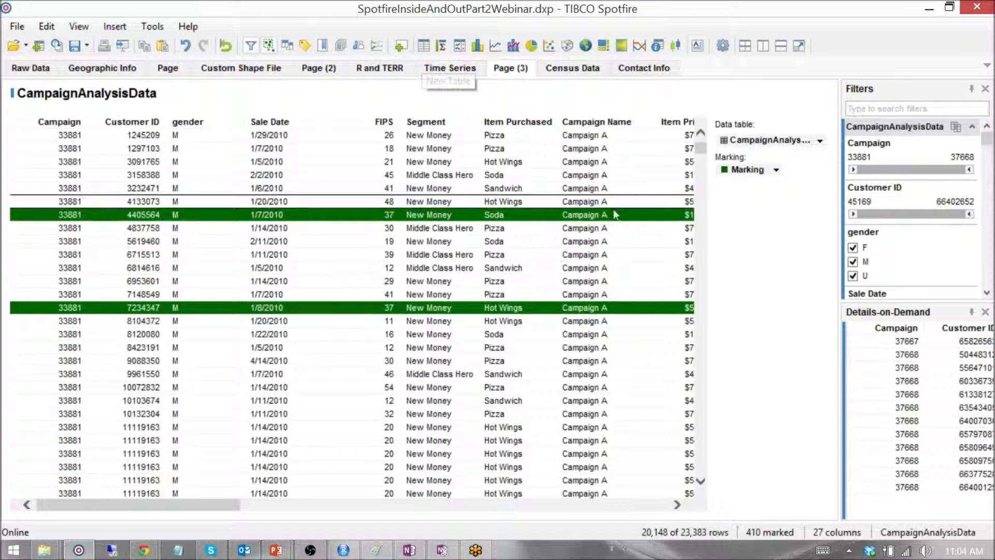
{"action": "left_click", "coordinate": [820, 141]}
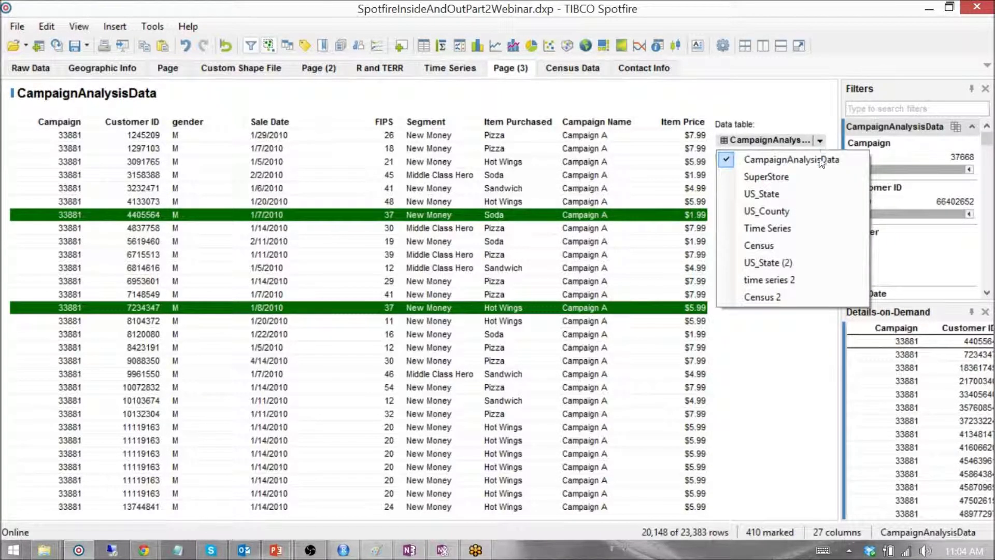
{"action": "key", "text": "Escape"}
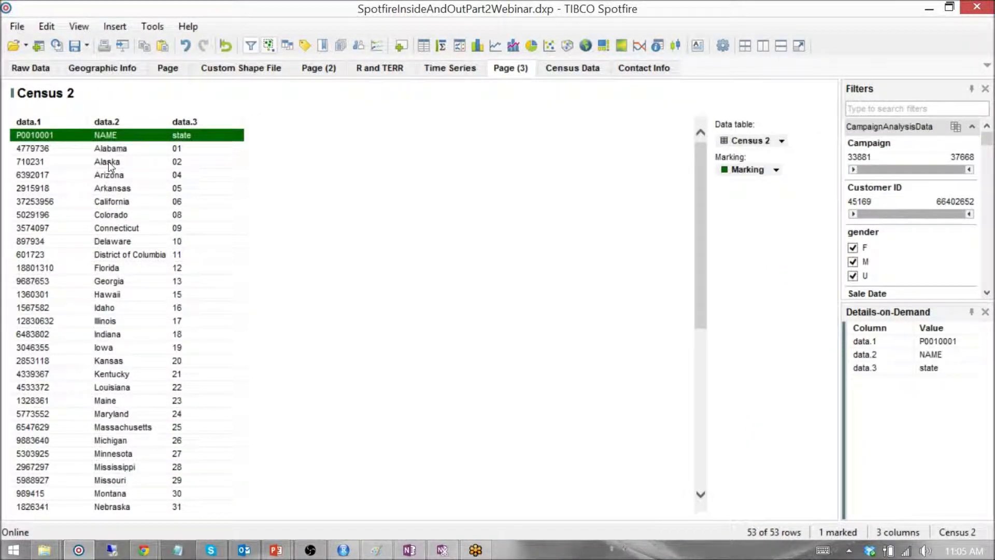
Step: Delete the stray P0010001 header row from Census 2 and add a map chart
{"action": "left_click", "coordinate": [28, 149]}
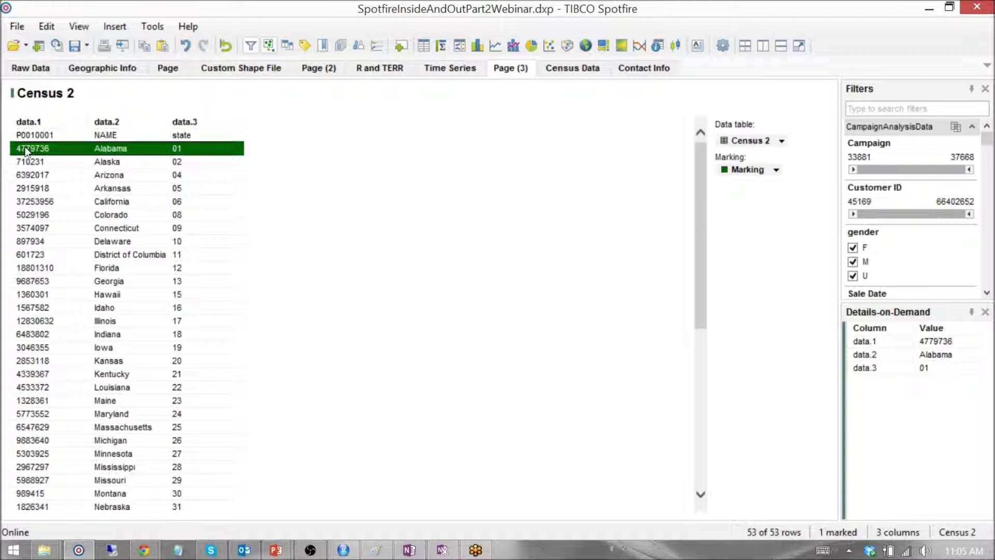
{"action": "left_click", "coordinate": [51, 135]}
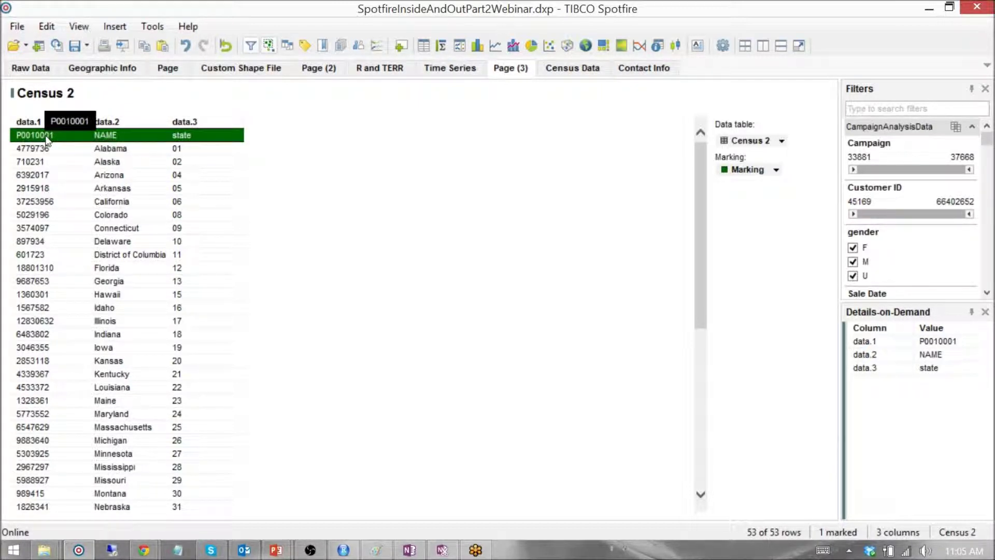
{"action": "right_click", "coordinate": [47, 139]}
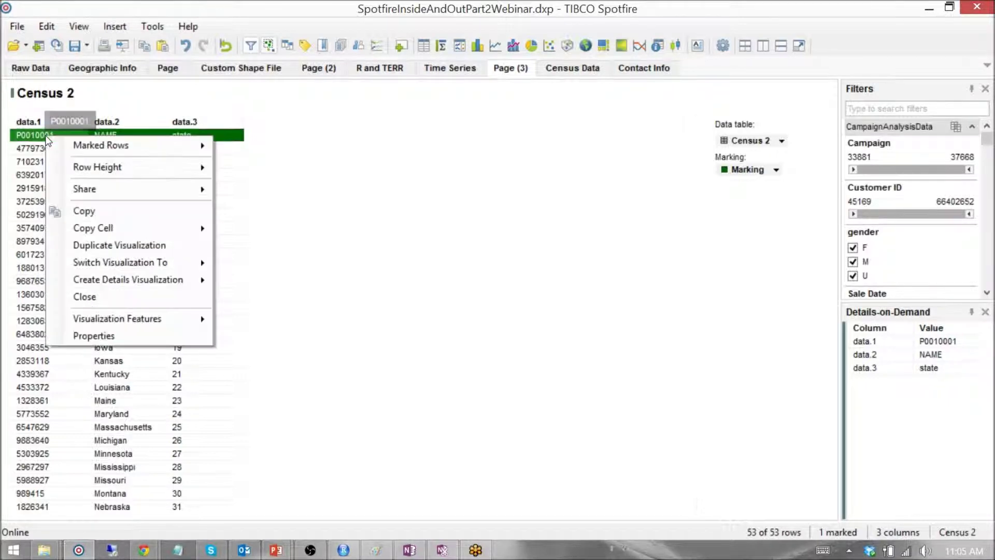
{"action": "mouse_move", "coordinate": [101, 145]}
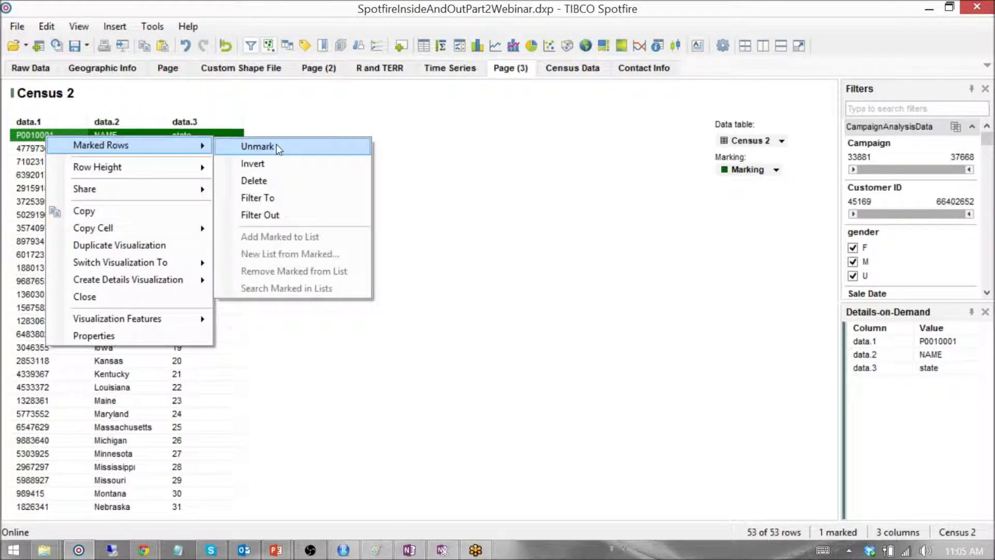
{"action": "left_click", "coordinate": [270, 181]}
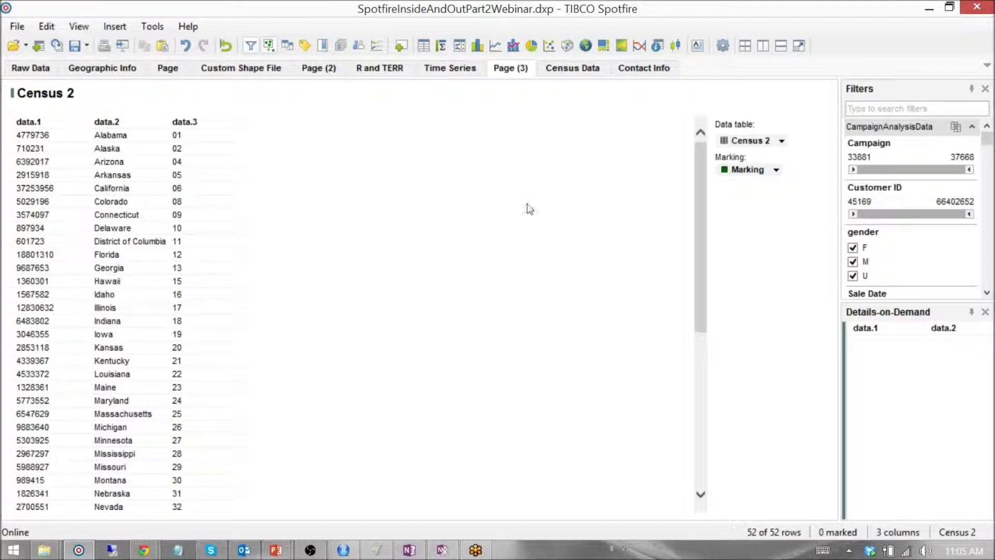
{"action": "left_click", "coordinate": [585, 51]}
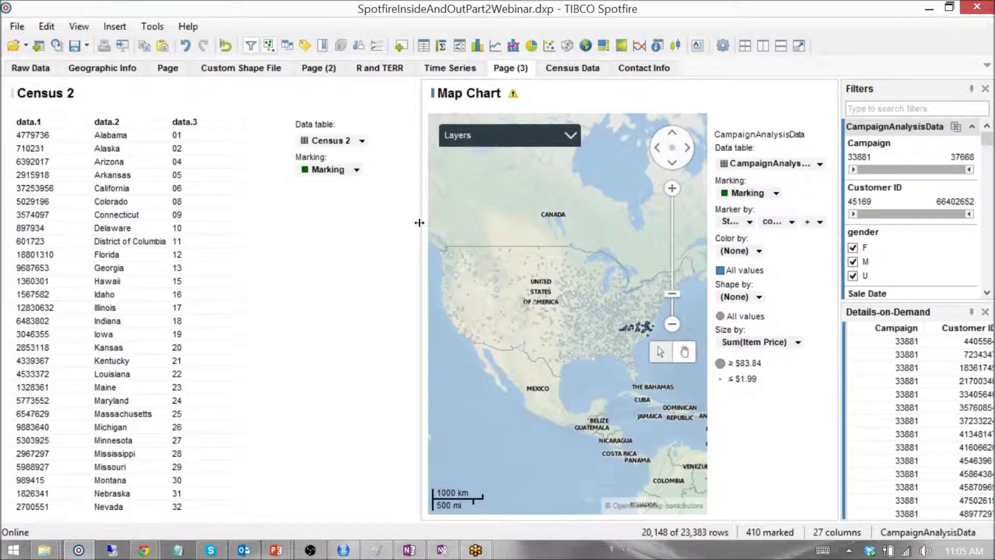
Step: Widen the map chart panel and open the Map Chart Properties
{"action": "left_click_drag", "start_coordinate": [419, 222], "coordinate": [346, 259]}
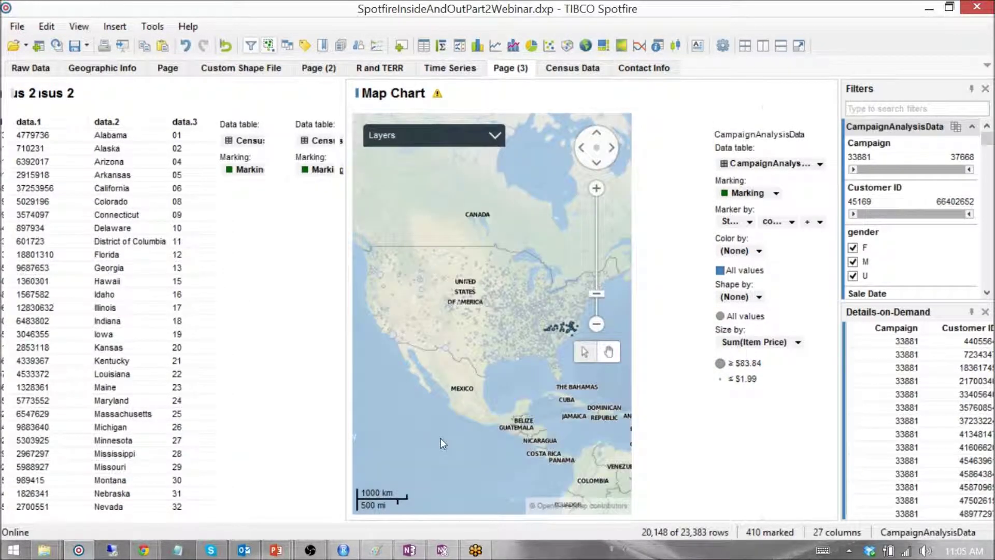
{"action": "right_click", "coordinate": [604, 217]}
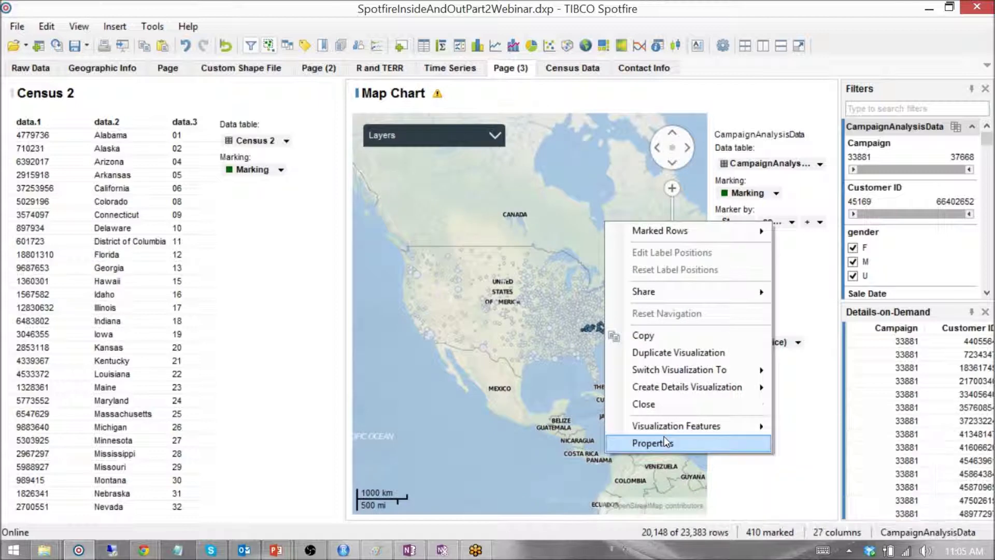
{"action": "left_click", "coordinate": [666, 443]}
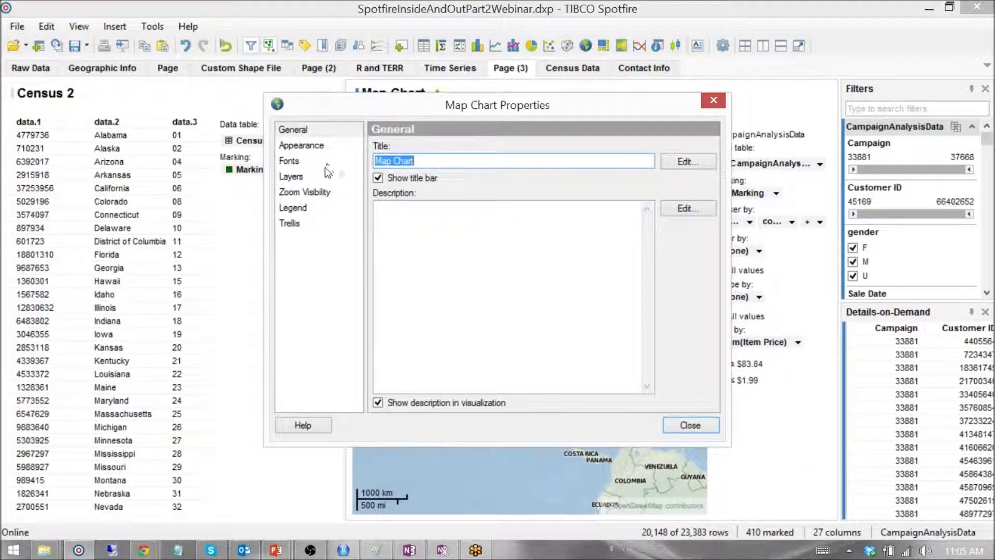
Step: Add a USA States feature layer to the map chart's layers
{"action": "left_click", "coordinate": [309, 177]}
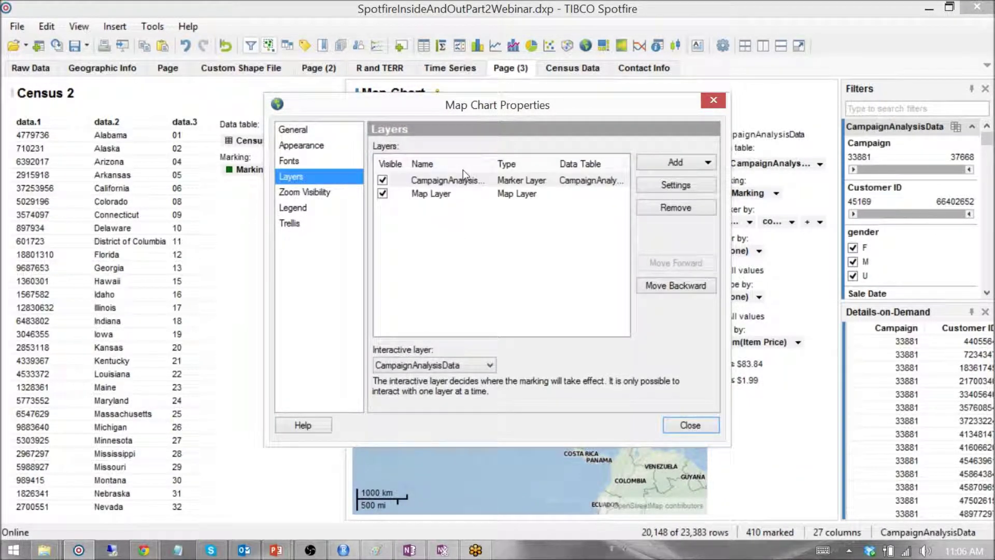
{"action": "left_click", "coordinate": [463, 176]}
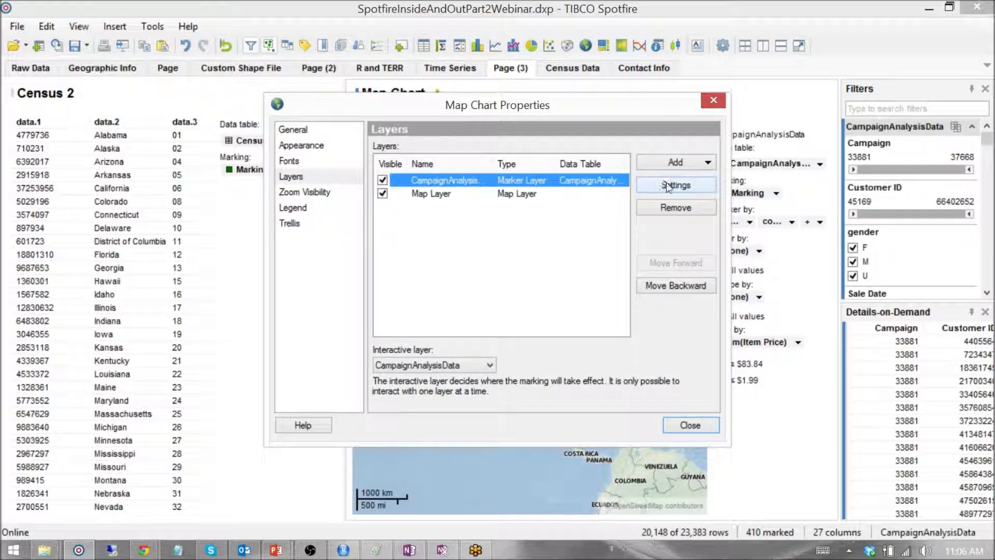
{"action": "left_click", "coordinate": [696, 164]}
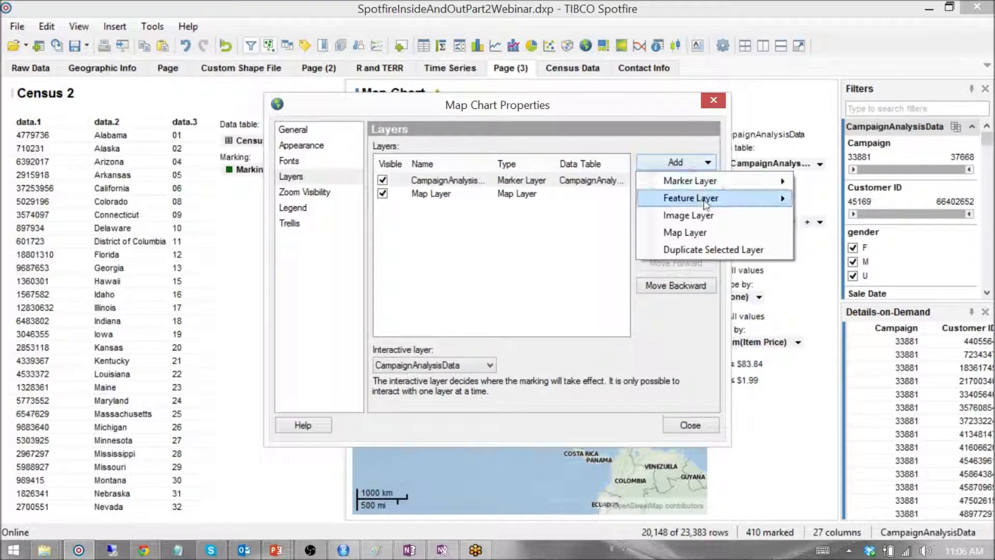
{"action": "mouse_move", "coordinate": [704, 197]}
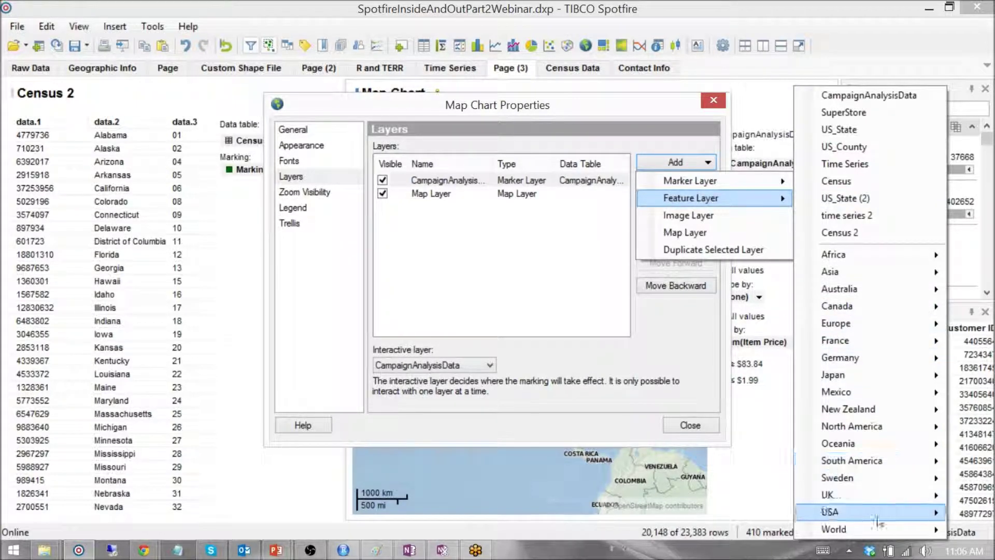
{"action": "mouse_move", "coordinate": [877, 513]}
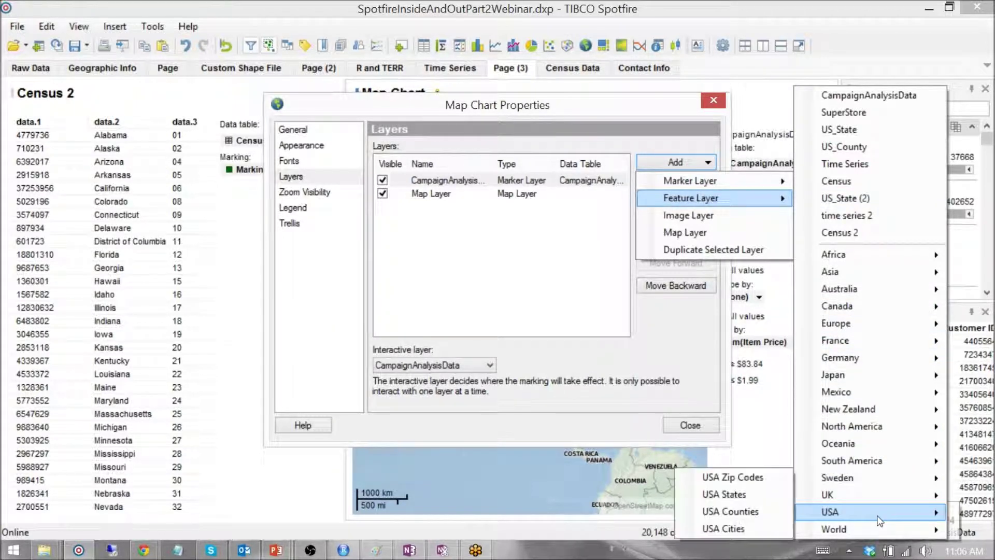
{"action": "left_click", "coordinate": [724, 494]}
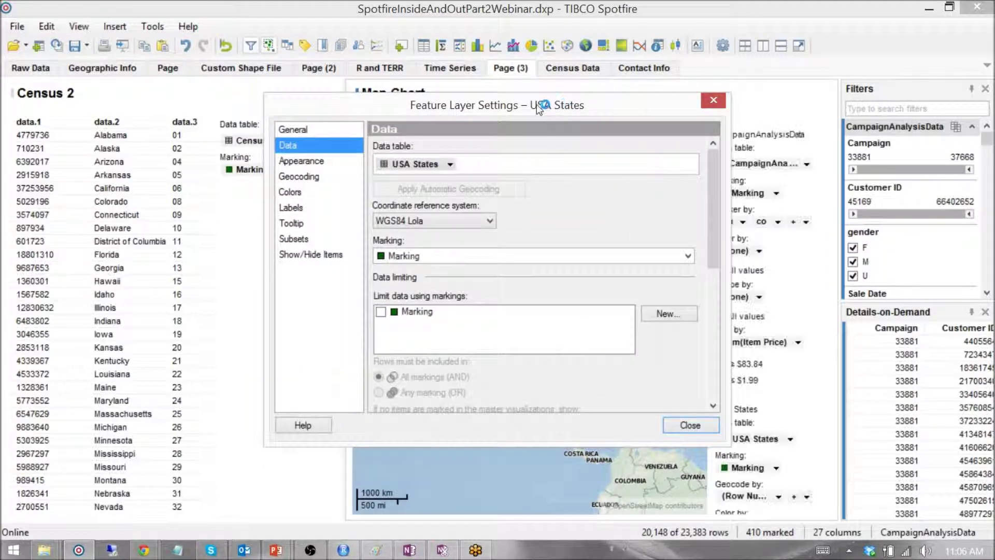
{"action": "left_click_drag", "start_coordinate": [539, 105], "coordinate": [284, 12]}
Step: Color the USA States layer by Count(data.1) from the Census 2 table
{"action": "left_click", "coordinate": [453, 437]}
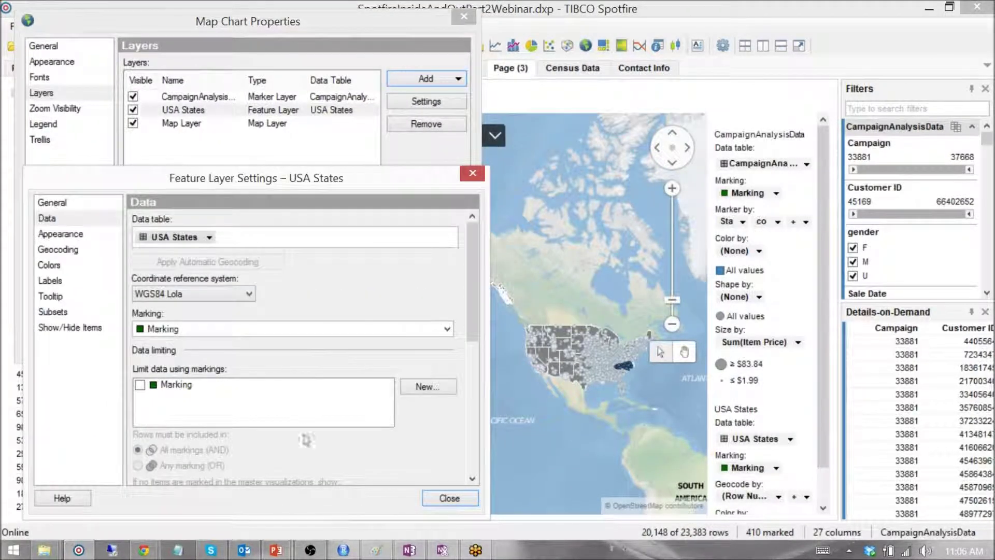
{"action": "left_click", "coordinate": [52, 265]}
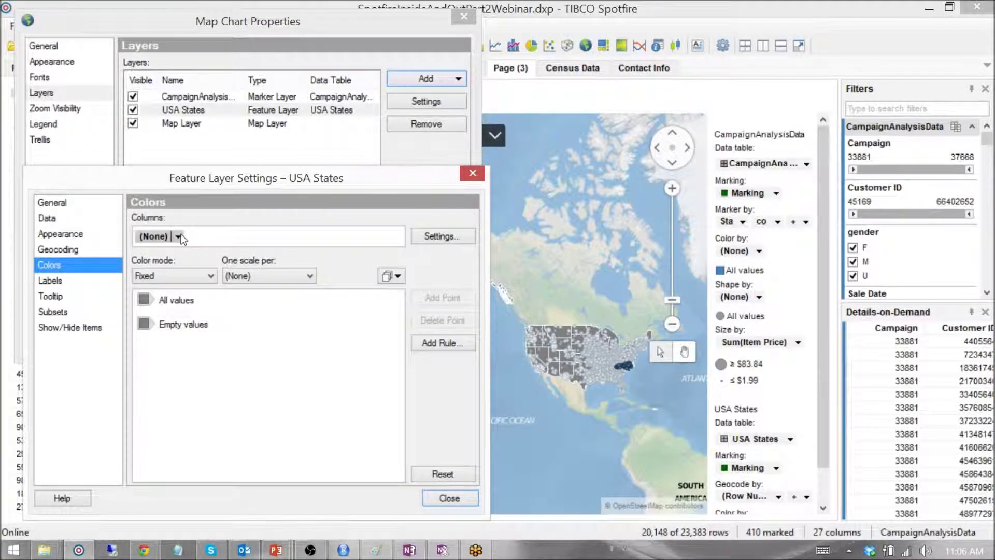
{"action": "left_click", "coordinate": [179, 237]}
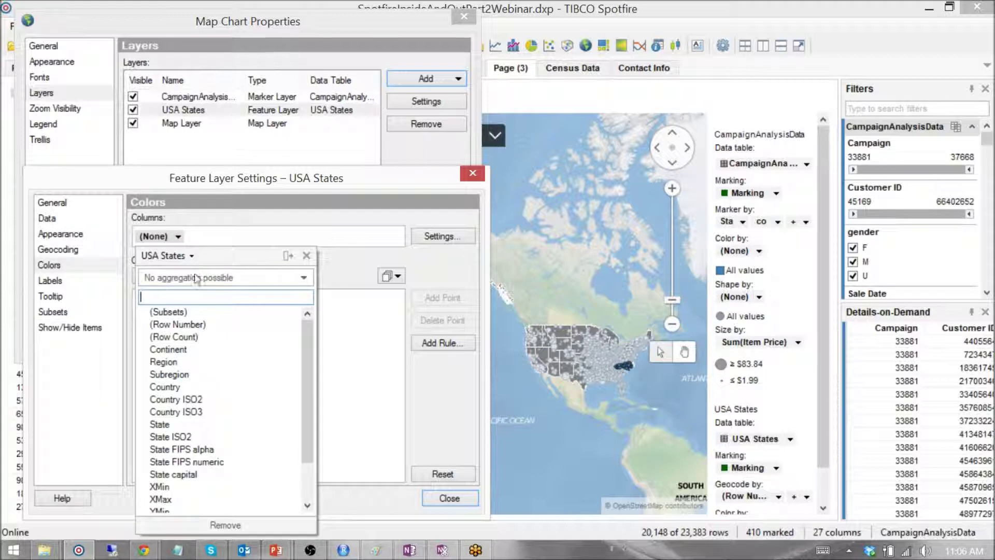
{"action": "left_click", "coordinate": [192, 257]}
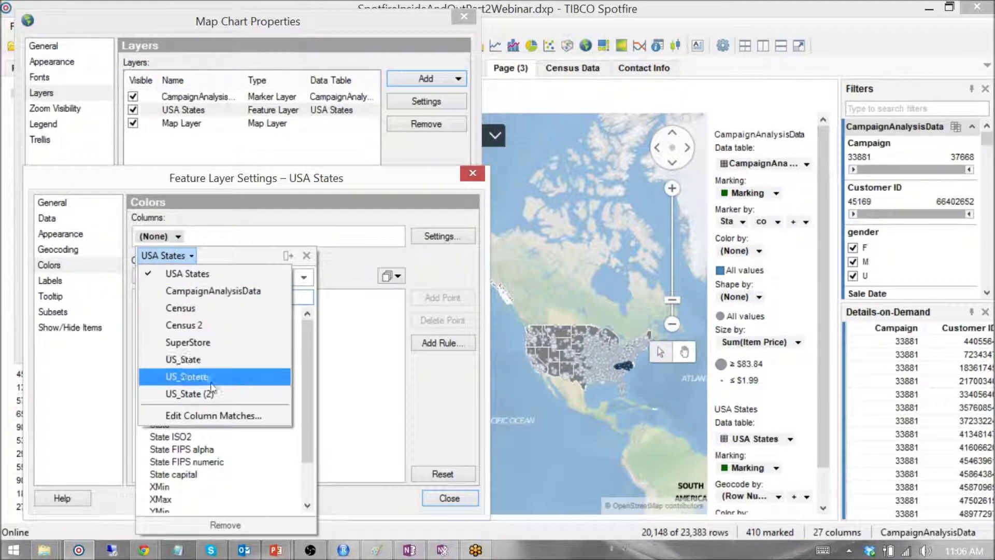
{"action": "left_click", "coordinate": [205, 325]}
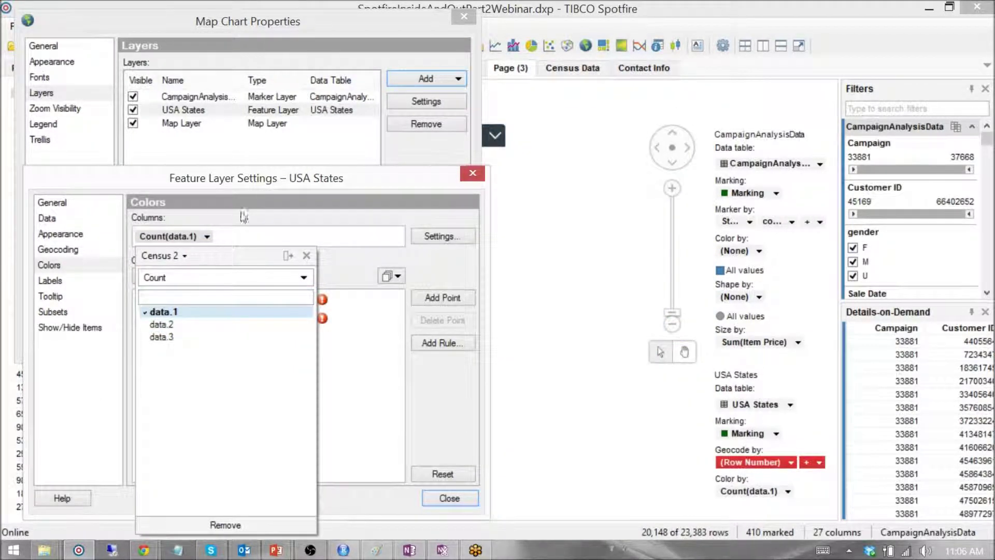
{"action": "left_click", "coordinate": [348, 263]}
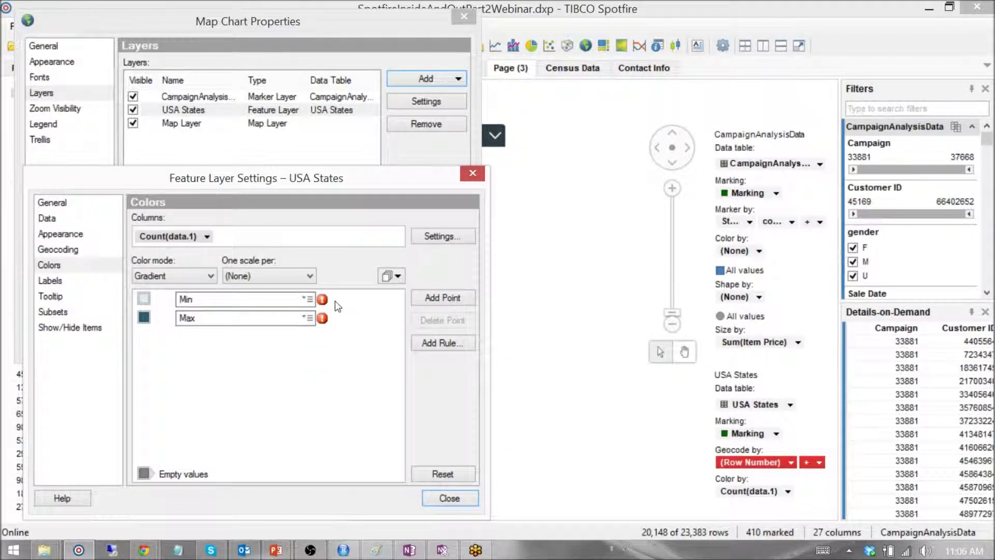
{"action": "left_click", "coordinate": [57, 250]}
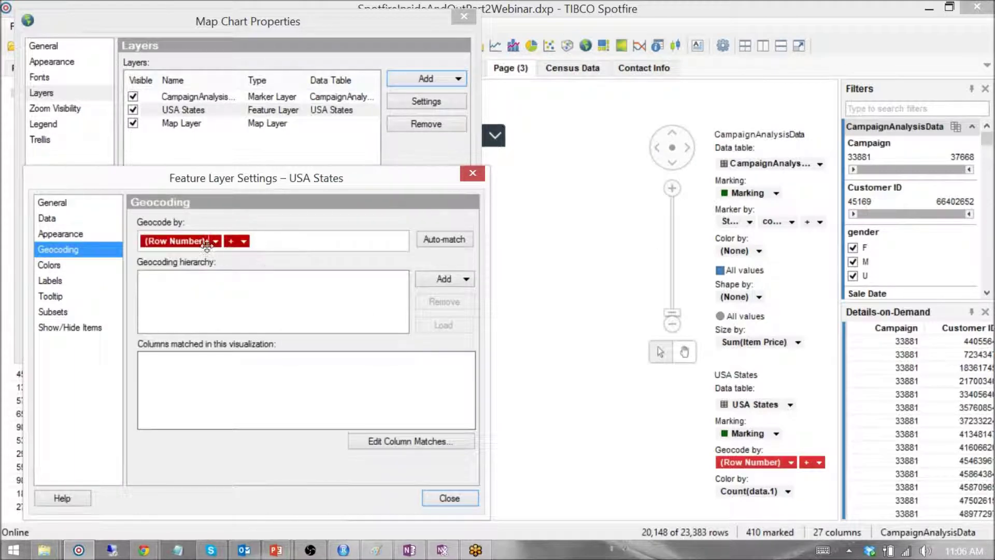
Step: Geocode the USA States layer by State, matched to Census 2's data.2 column
{"action": "left_click", "coordinate": [216, 242]}
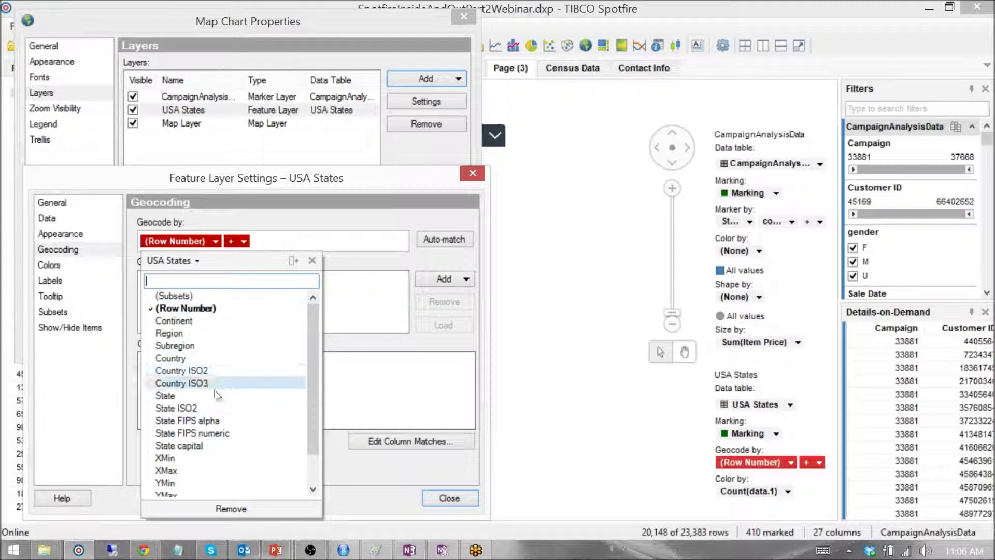
{"action": "left_click", "coordinate": [215, 396]}
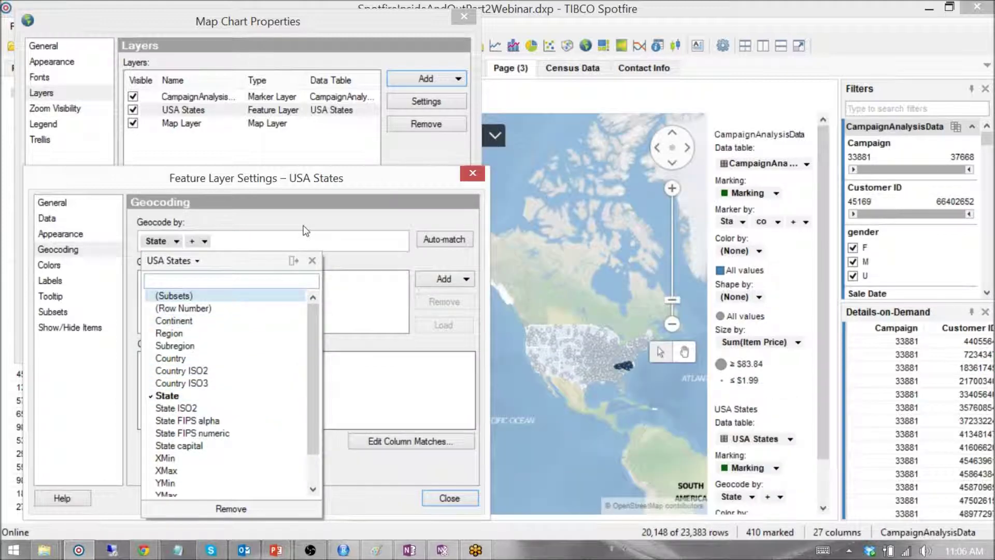
{"action": "left_click", "coordinate": [371, 340]}
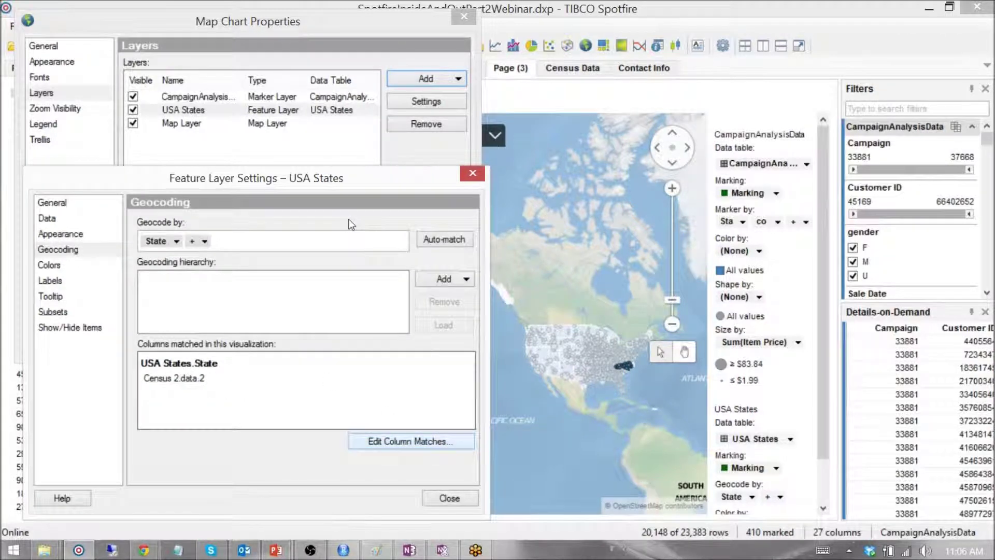
{"action": "left_click", "coordinate": [401, 440]}
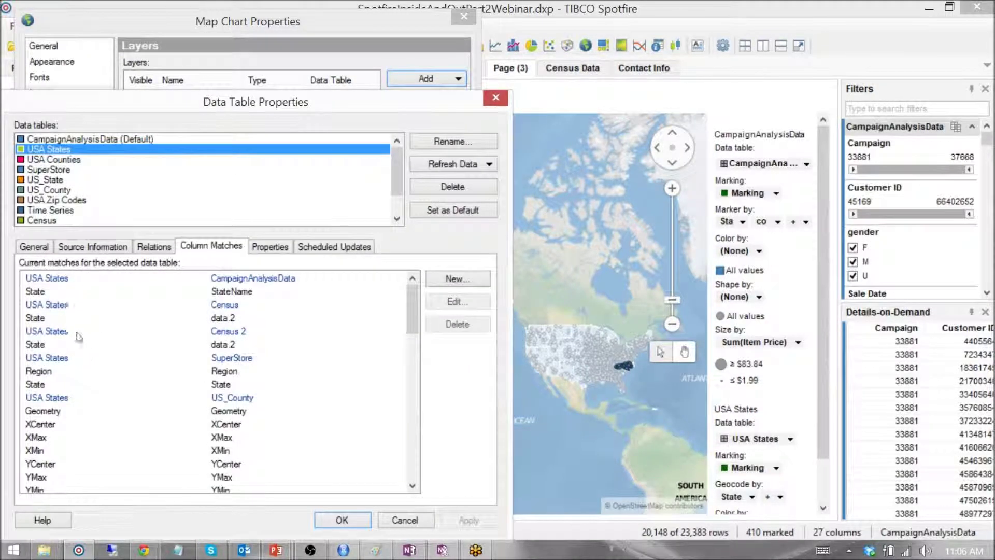
{"action": "left_click", "coordinate": [230, 347]}
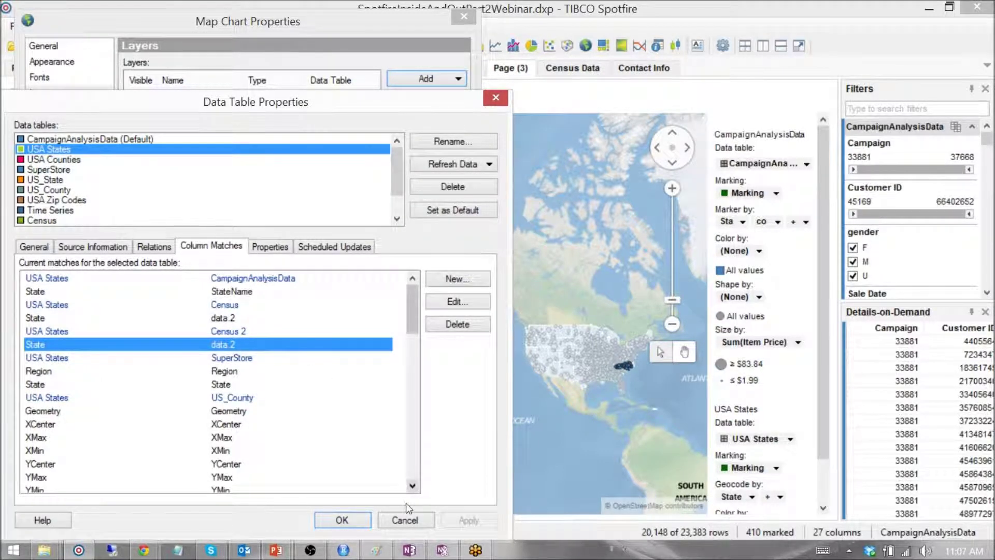
{"action": "left_click", "coordinate": [405, 519]}
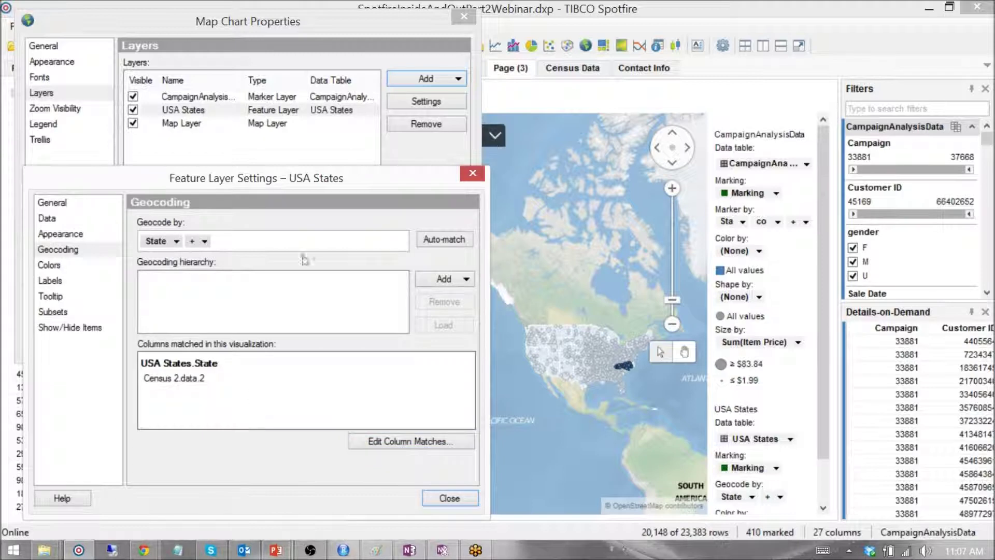
{"action": "left_click", "coordinate": [66, 266]}
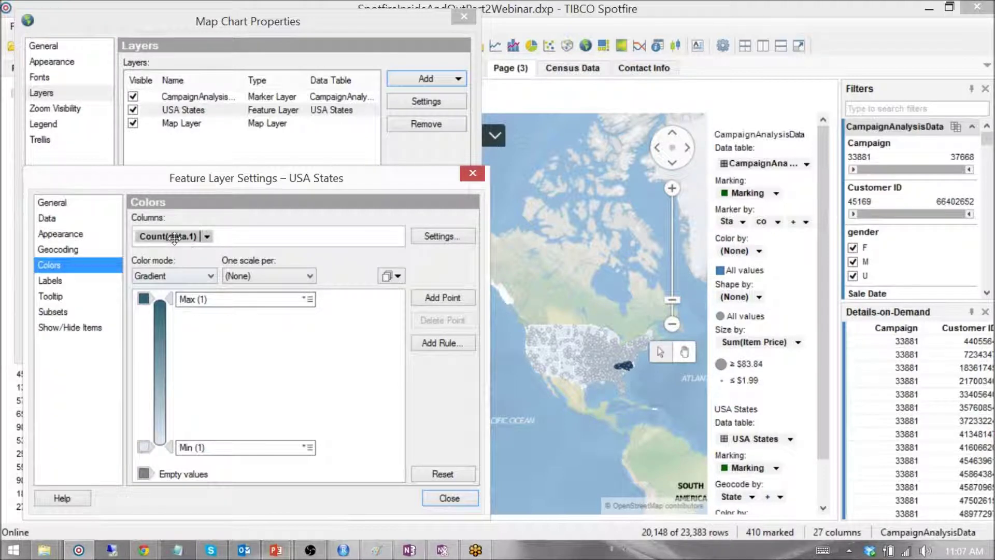
Step: Check the USA States Count(data.1) colour column and its aggregation options, then open a Custom Expression for it
{"action": "left_click", "coordinate": [207, 237]}
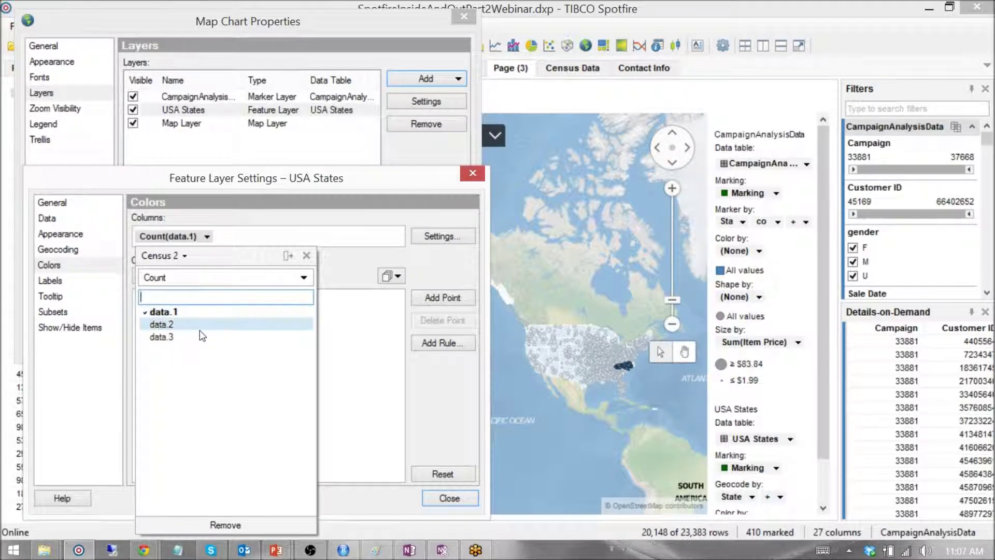
{"action": "left_click", "coordinate": [304, 278]}
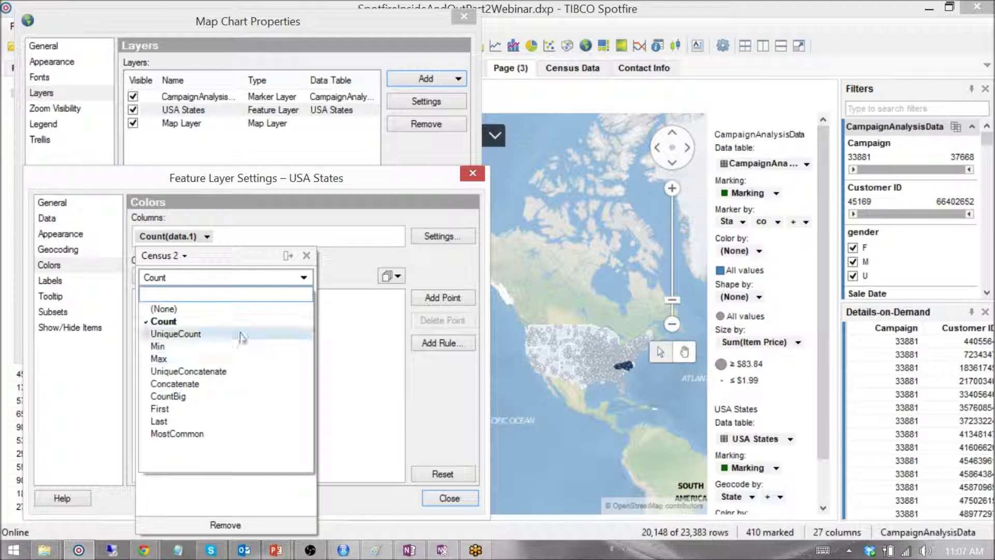
{"action": "left_click", "coordinate": [202, 322]}
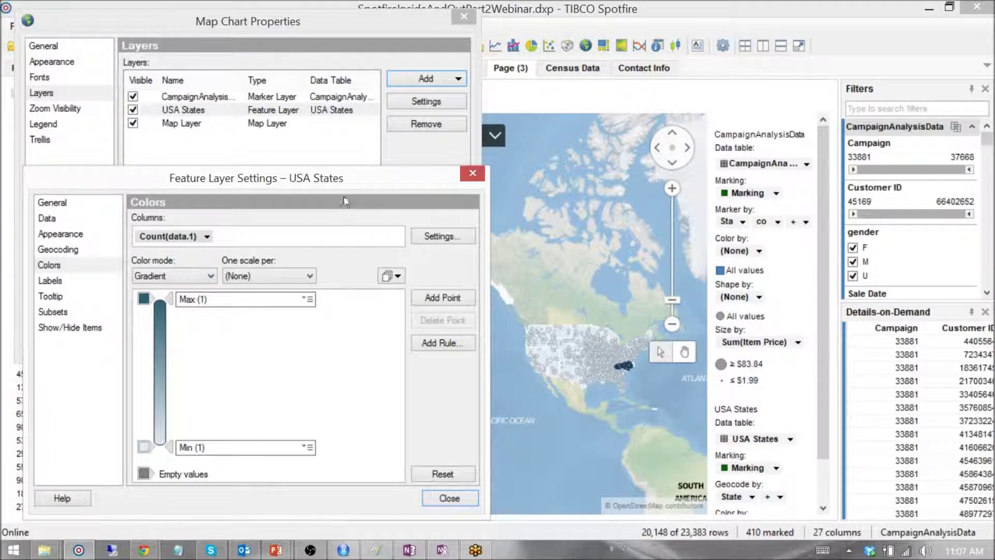
{"action": "right_click", "coordinate": [177, 237]}
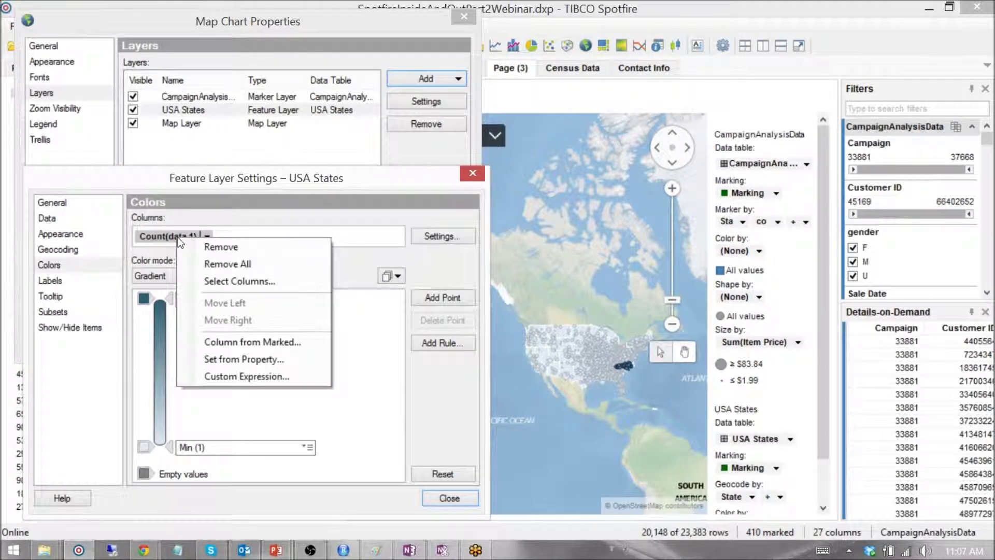
{"action": "left_click", "coordinate": [264, 376]}
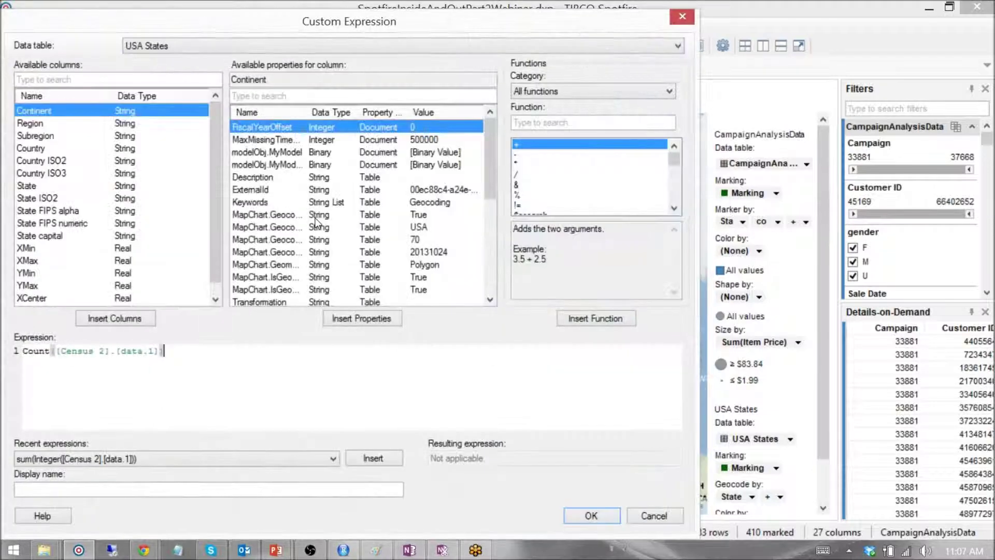
Step: Change the colour expression from Count to Sum(Integer([Census 2].[data.1]))
{"action": "double_click", "coordinate": [47, 351]}
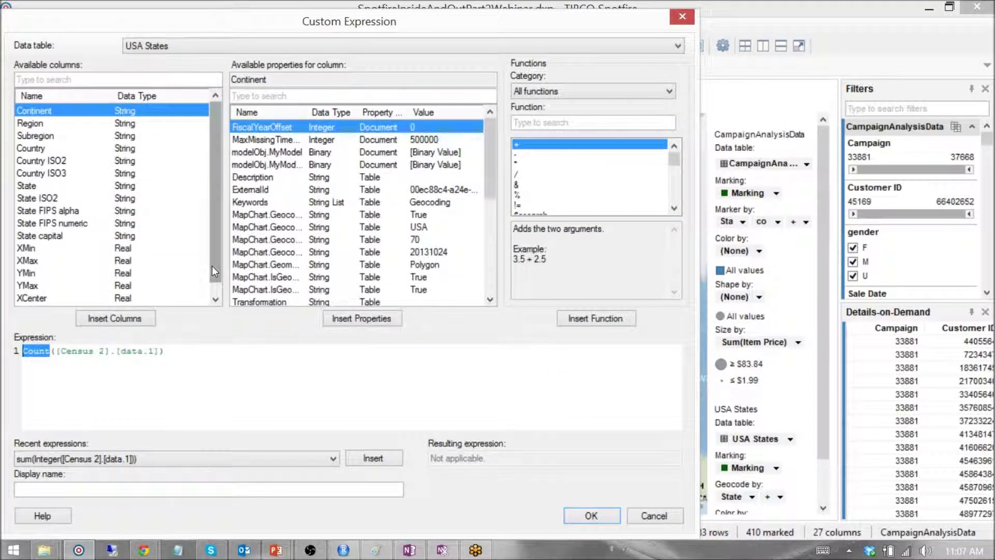
{"action": "type", "text": "SUM"}
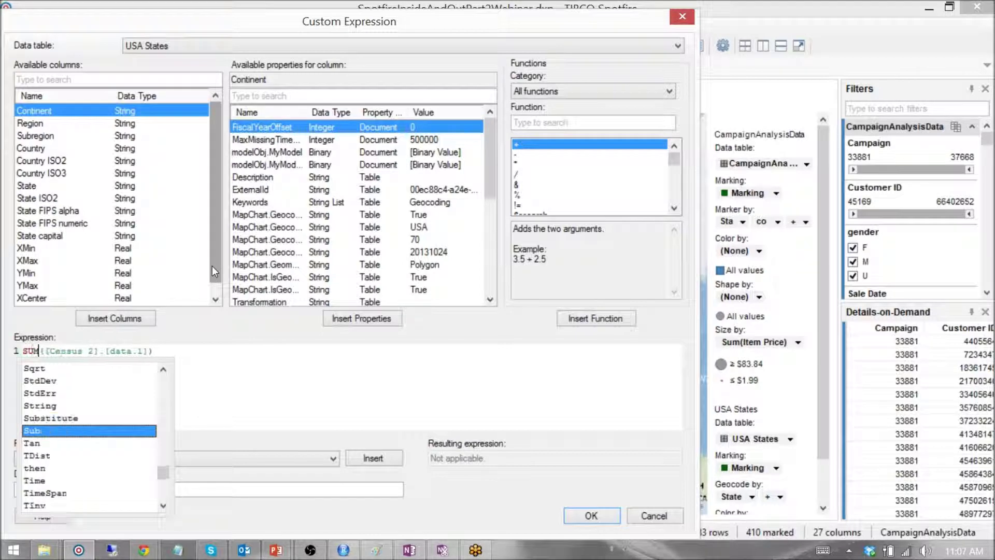
{"action": "key", "text": "Return"}
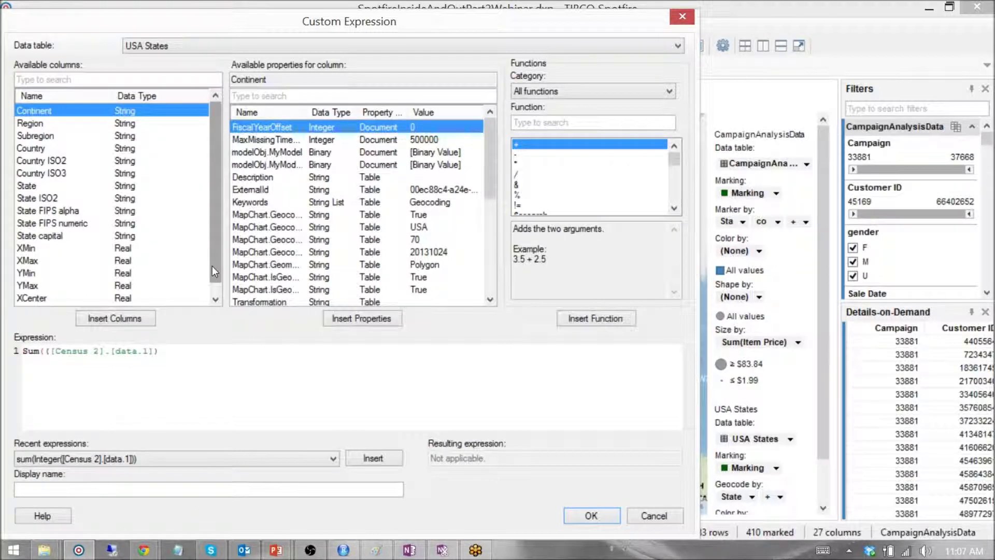
{"action": "type", "text": "Integ"}
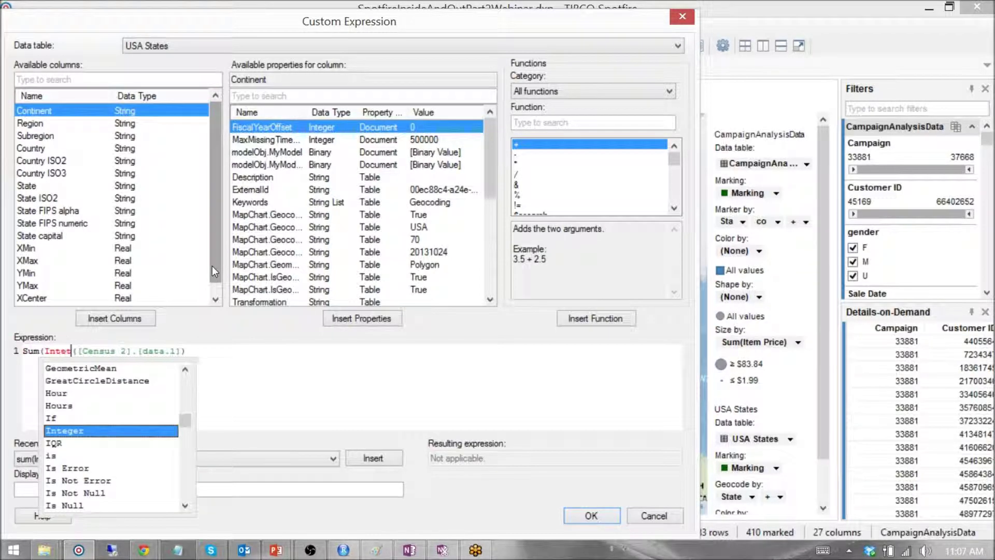
{"action": "type", "text": "er"}
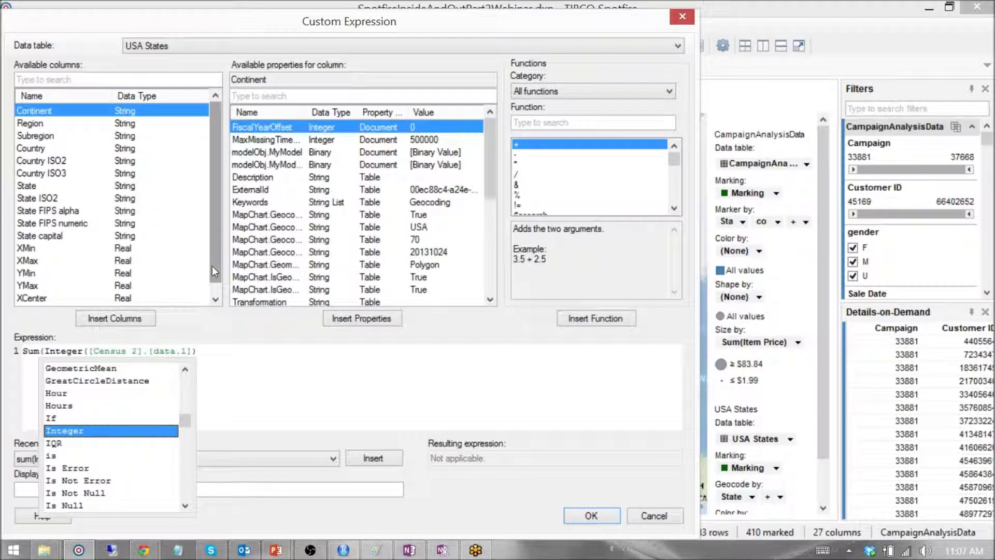
{"action": "type", "text": "("}
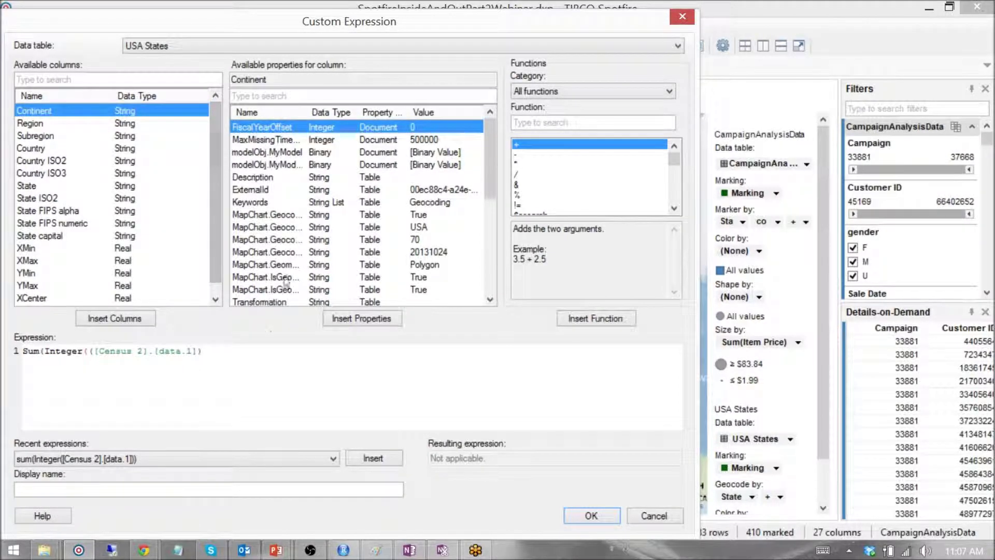
{"action": "key", "text": "Delete"}
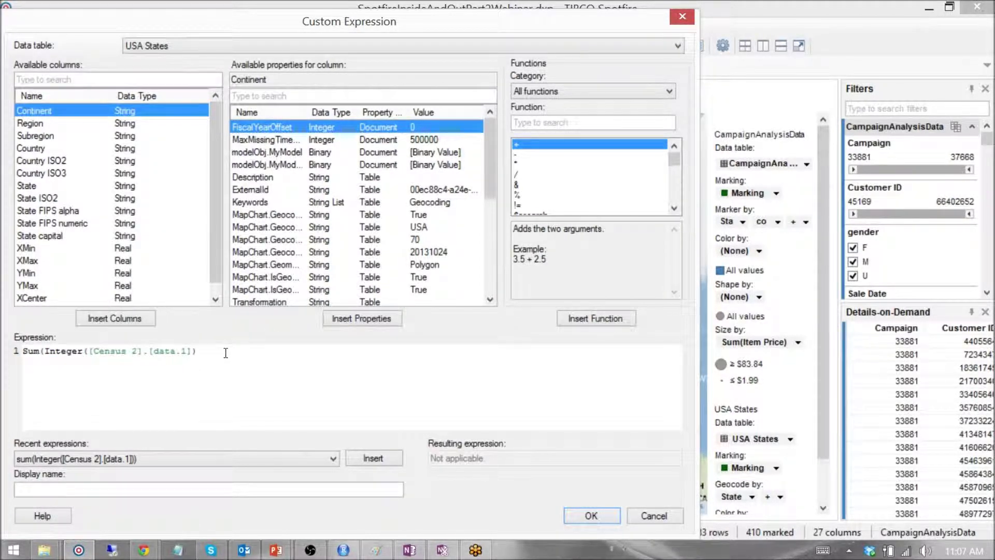
{"action": "left_click", "coordinate": [226, 352]}
{"action": "type", "text": ")"}
Step: Name the expression 'Sum of Population' and apply it to the USA States layer
{"action": "left_click", "coordinate": [269, 356]}
{"action": "left_click", "coordinate": [230, 490]}
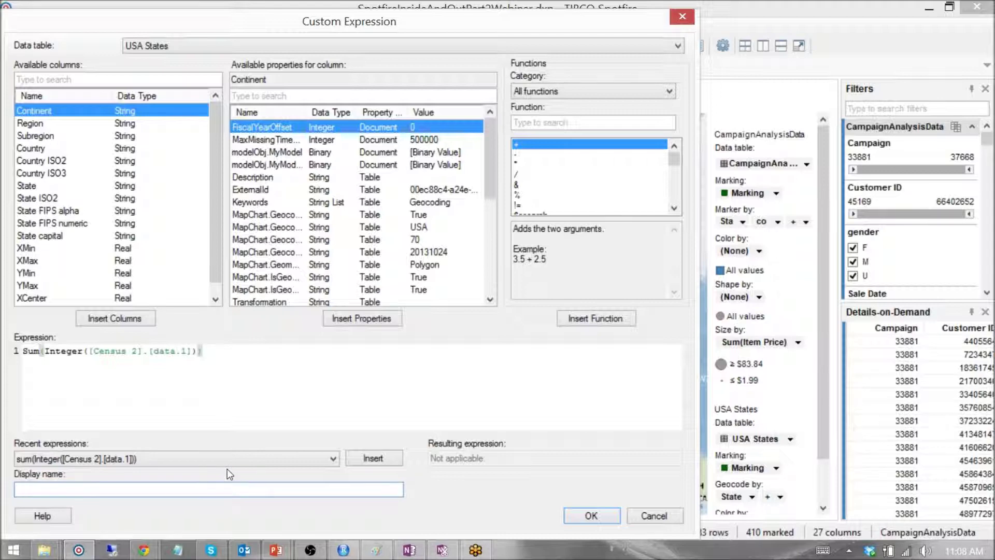
{"action": "type", "text": "Sum of Population"}
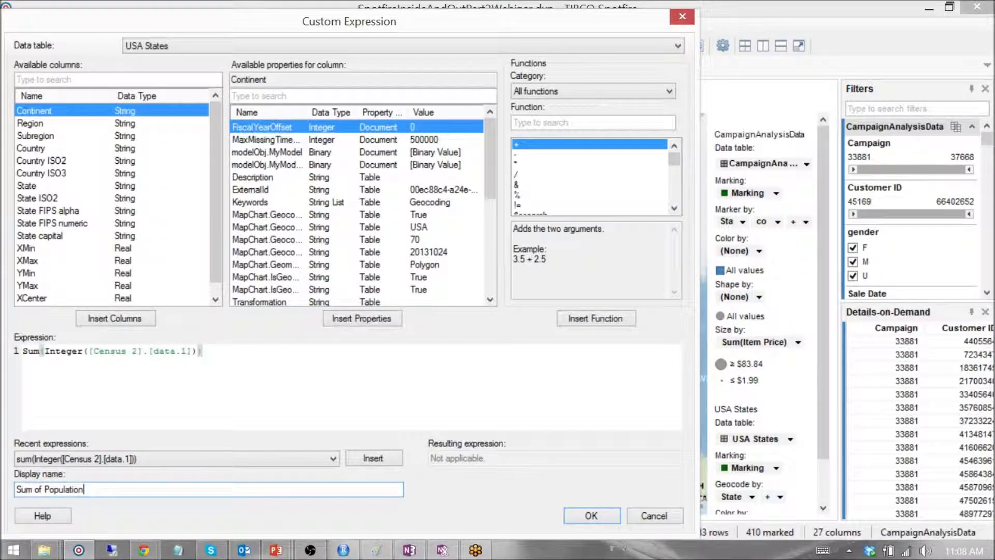
{"action": "left_click", "coordinate": [594, 517]}
{"action": "left_click_drag", "start_coordinate": [362, 178], "coordinate": [436, 127]}
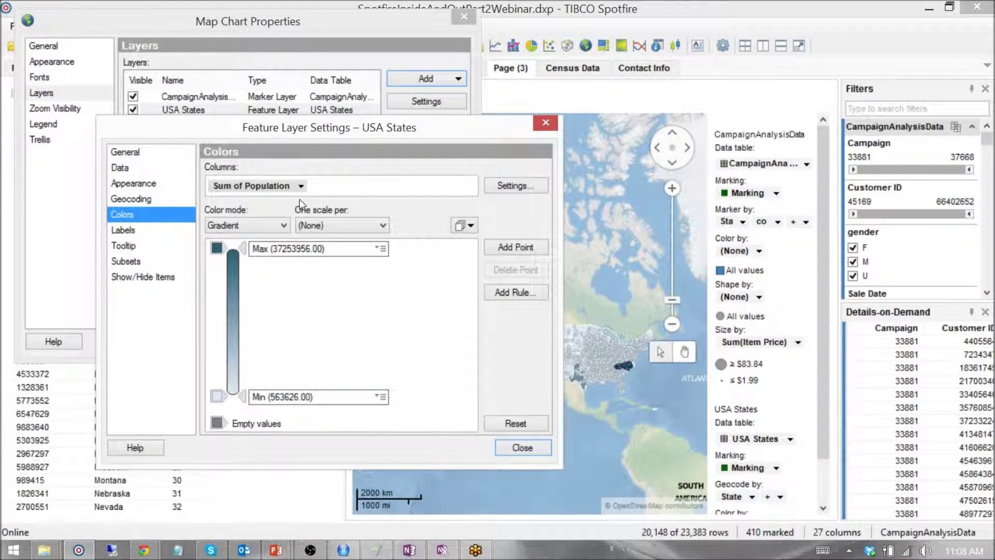
Step: Close the Feature Layer Settings and Map Chart Properties, then pan the map to centre the USA
{"action": "left_click", "coordinate": [522, 447]}
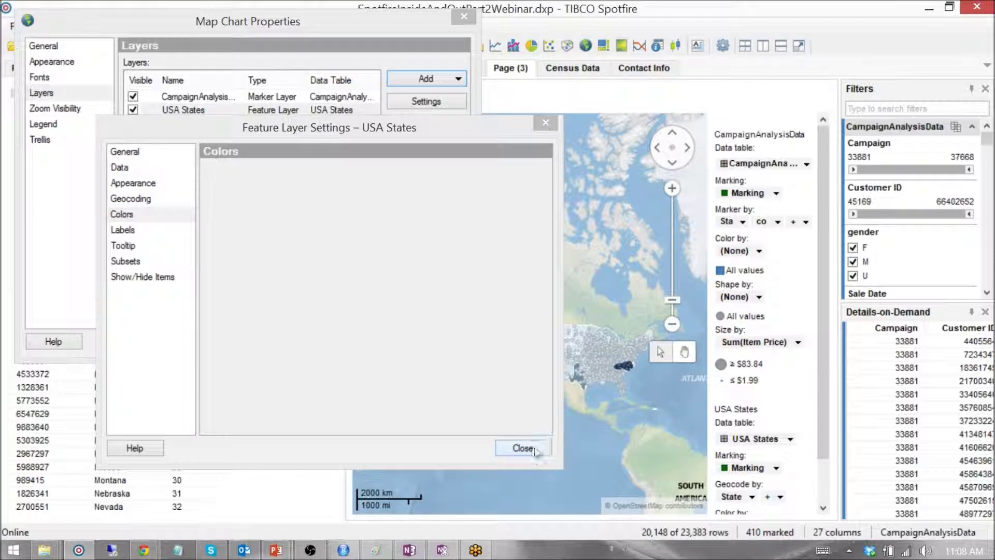
{"action": "left_click_drag", "start_coordinate": [343, 37], "coordinate": [291, 164]}
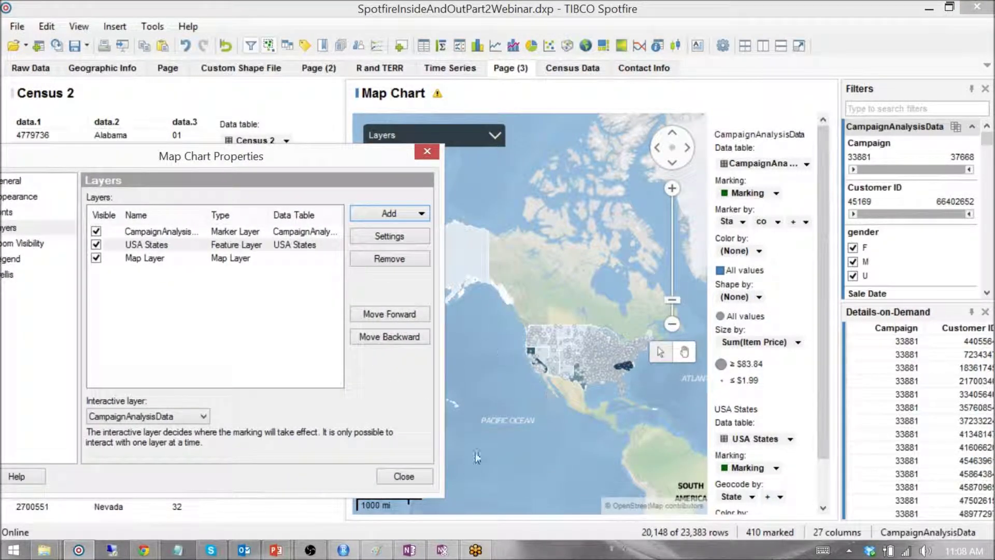
{"action": "left_click", "coordinate": [417, 476]}
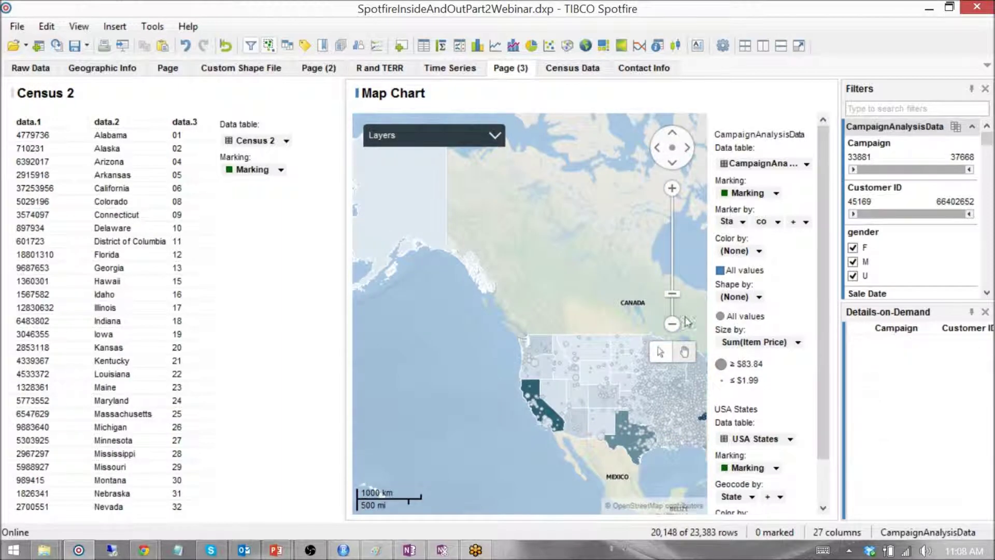
{"action": "left_click", "coordinate": [684, 352]}
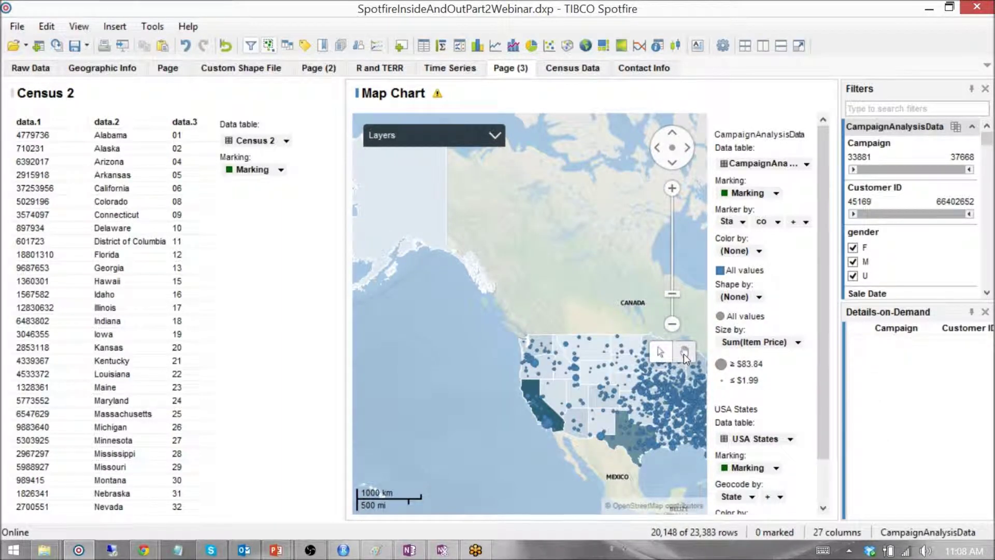
{"action": "left_click_drag", "start_coordinate": [609, 294], "coordinate": [478, 181]}
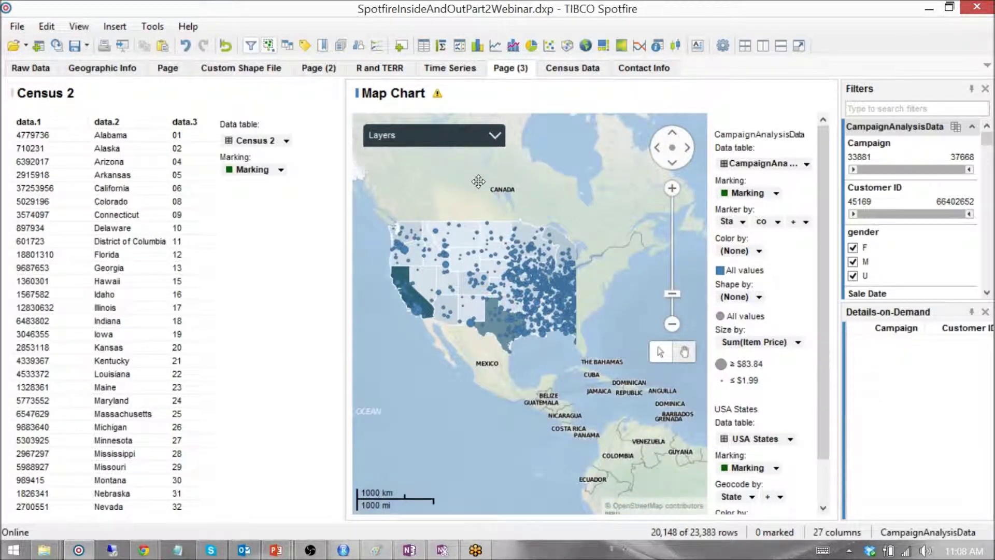